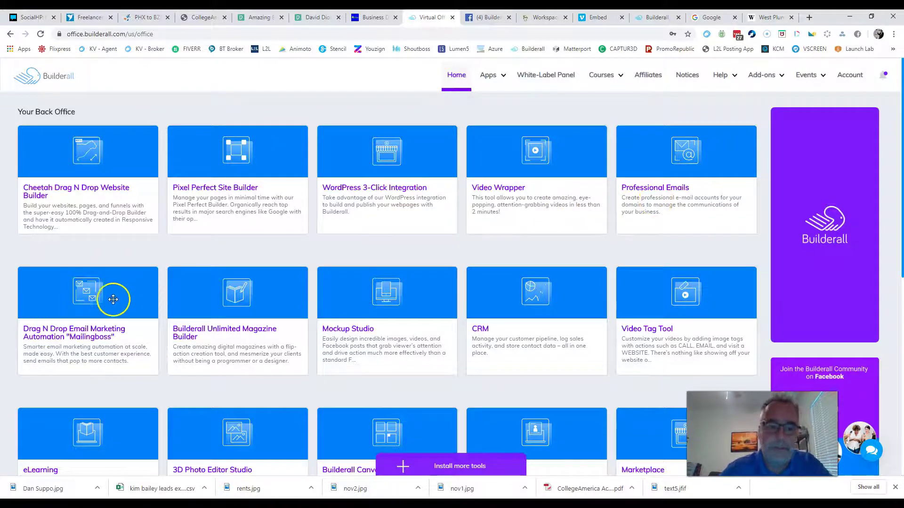
# Step: Open the Cheetah website builder from its card
pyautogui.scroll(-2, 113, 297)
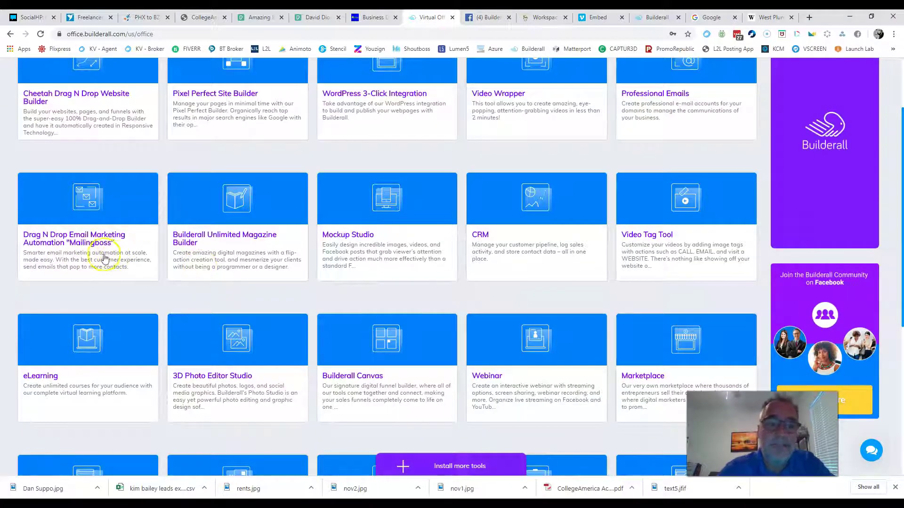
pyautogui.scroll(1, 265, 256)
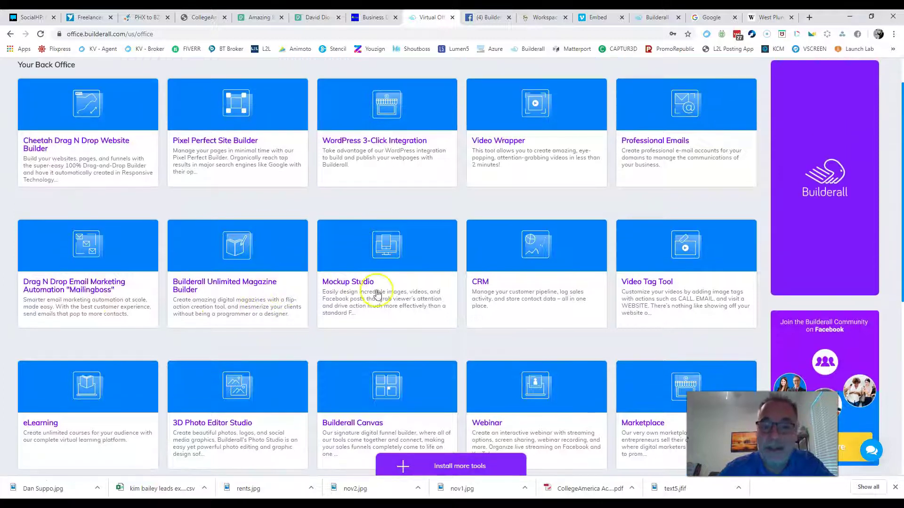
pyautogui.scroll(1, 427, 268)
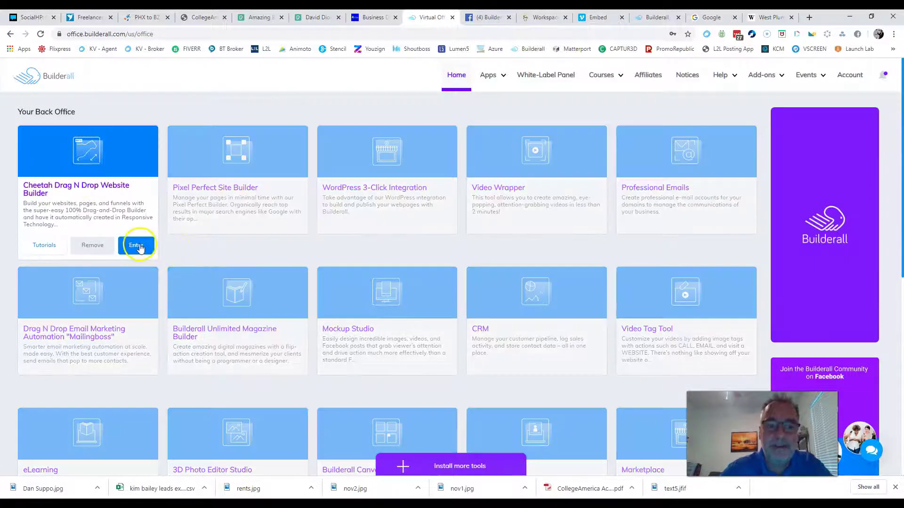
pyautogui.click(135, 245)
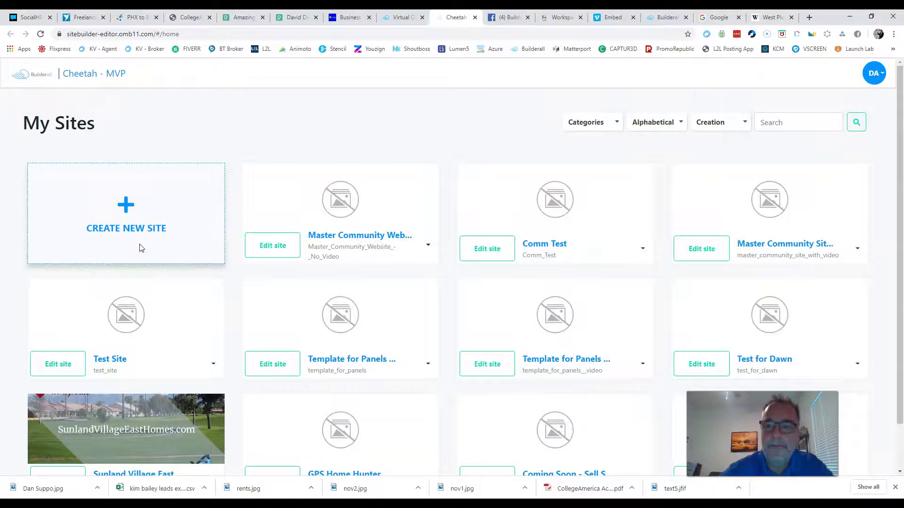
# Step: Sort My Sites by creation date in descending order, then start a new site
pyautogui.scroll(-1, 673, 207)
pyautogui.scroll(1, 640, 226)
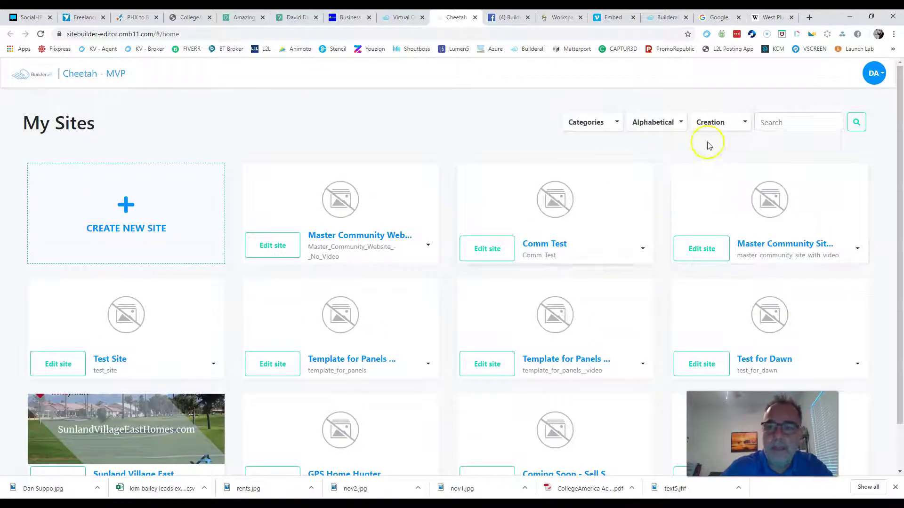
pyautogui.click(737, 122)
pyautogui.click(720, 164)
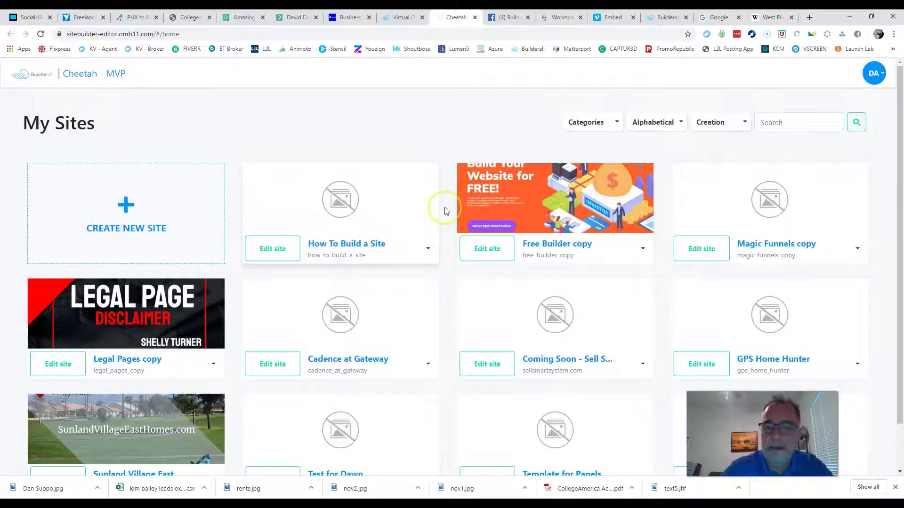
pyautogui.click(316, 246)
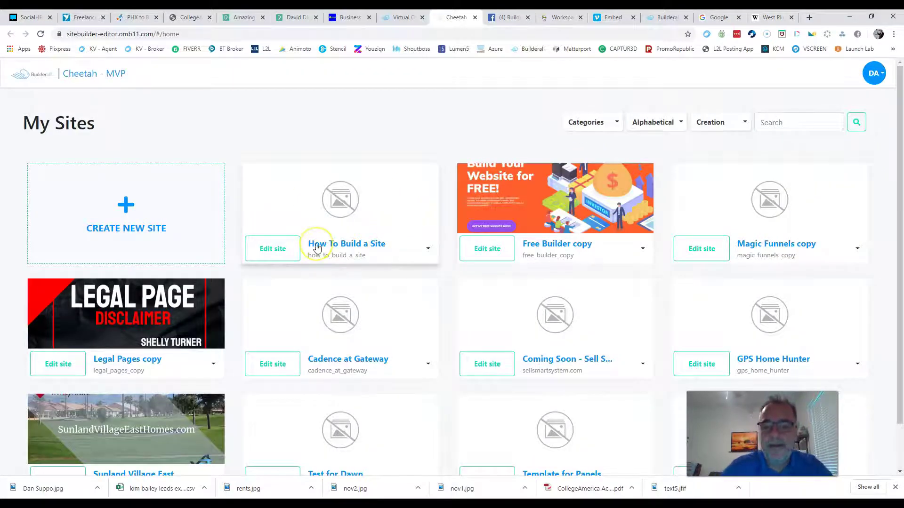
pyautogui.click(124, 204)
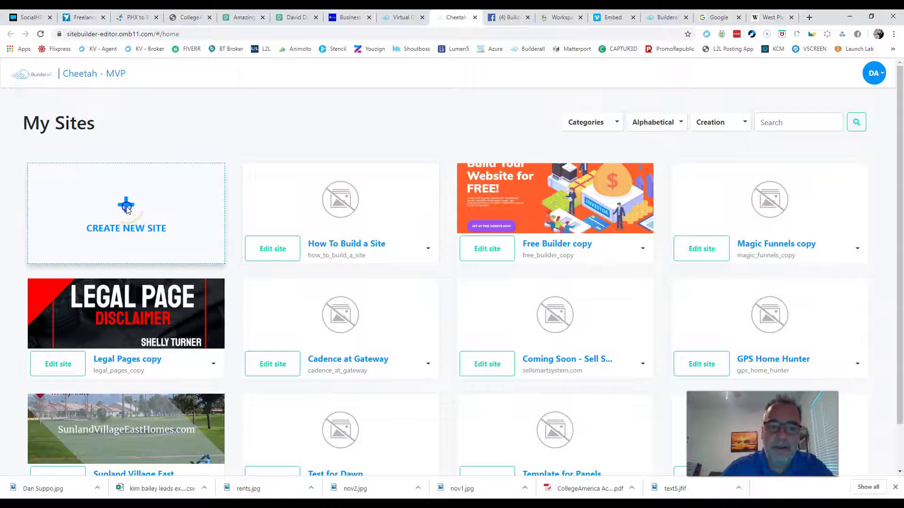
# Step: Enter 'Test Site 10' as title and description, and choose to start from a template
pyautogui.click(347, 193)
pyautogui.write('Test Site 10')
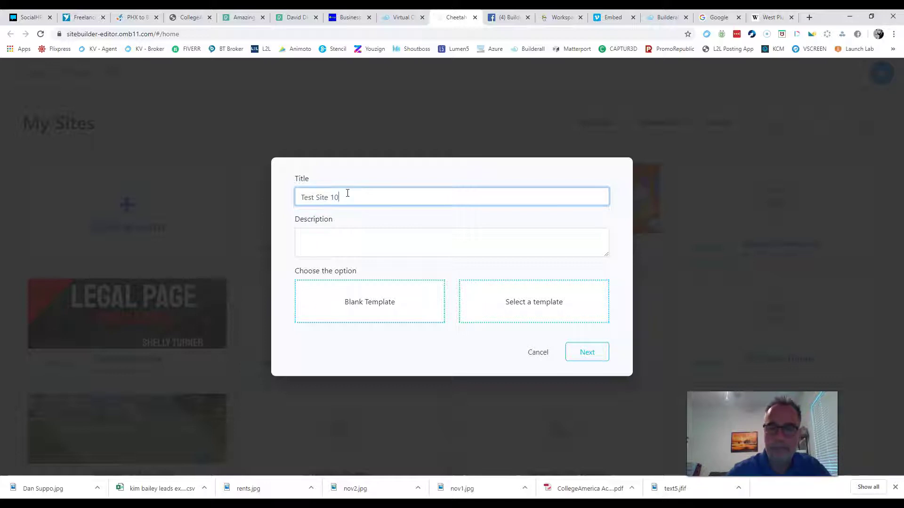
pyautogui.tripleClick(348, 193)
pyautogui.hotkey('ctrl', 'c')
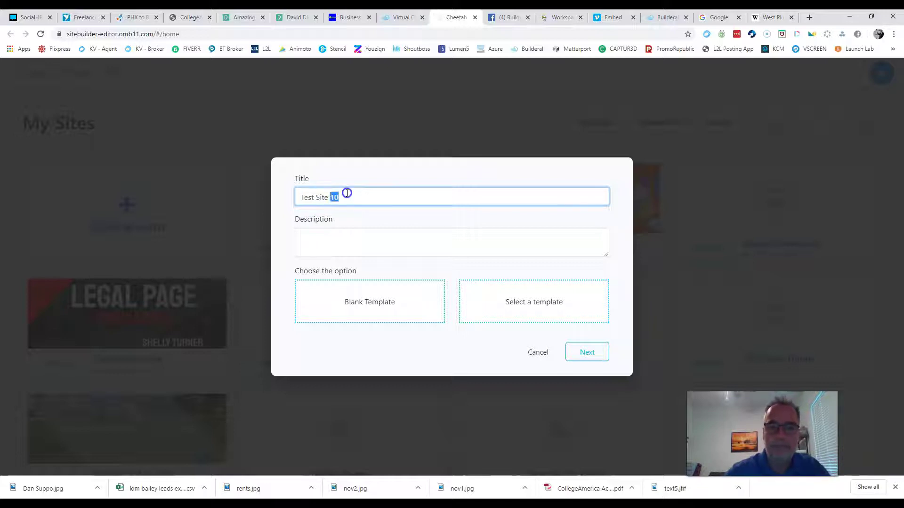
pyautogui.click(335, 238)
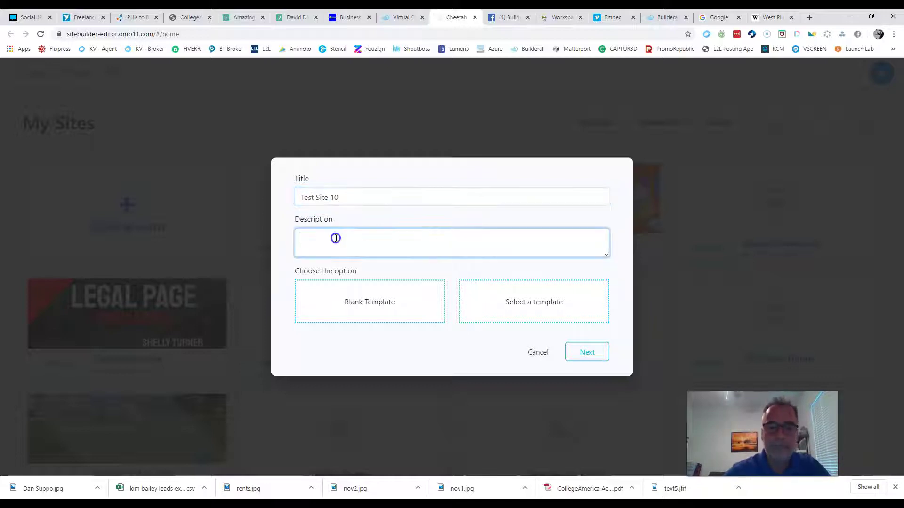
pyautogui.hotkey('ctrl', 'v')
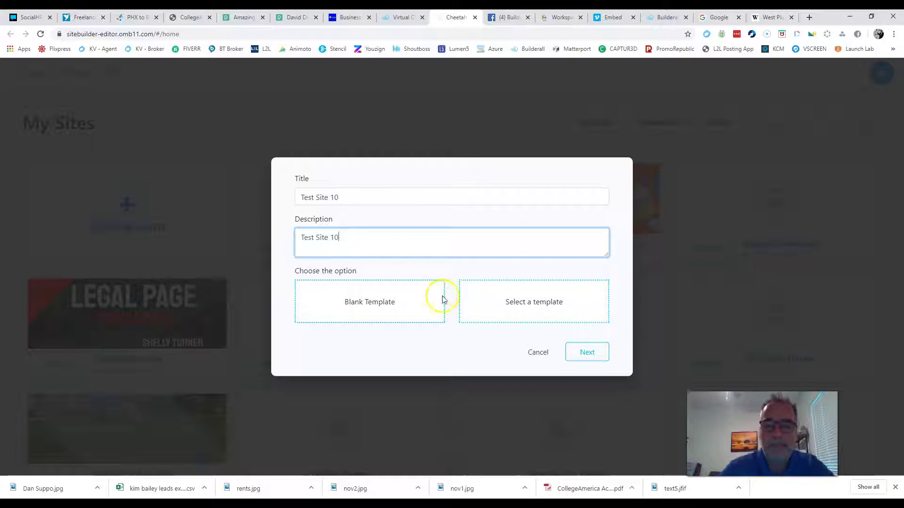
pyautogui.click(517, 304)
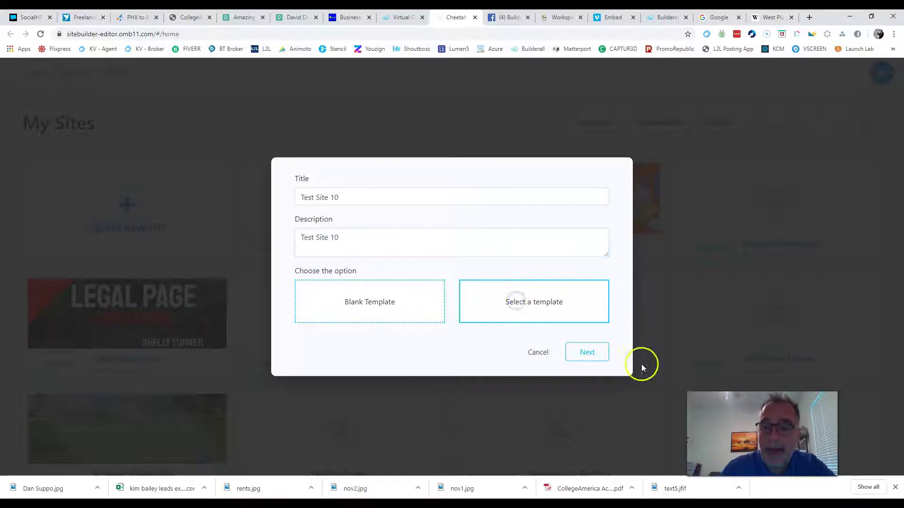
pyautogui.click(581, 354)
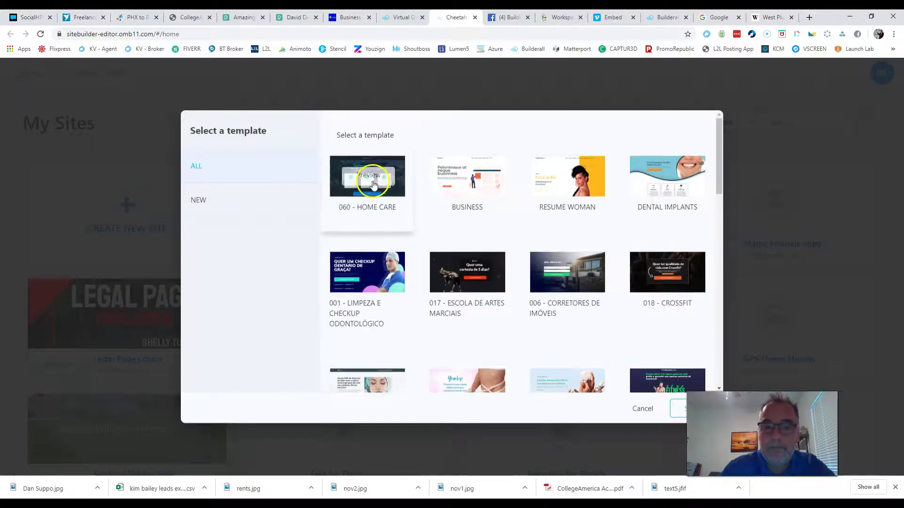
pyautogui.scroll(-8, 397, 202)
pyautogui.scroll(-8, 560, 264)
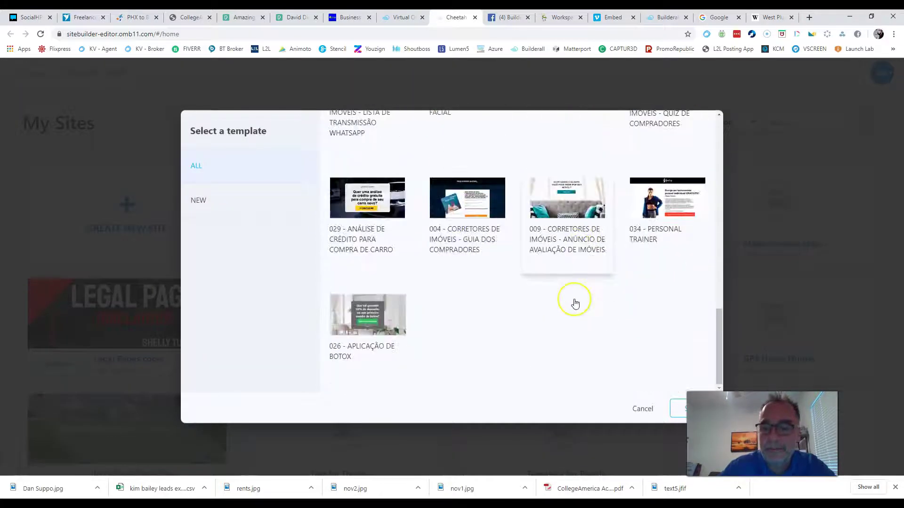
pyautogui.scroll(15, 575, 301)
pyautogui.scroll(1, 575, 304)
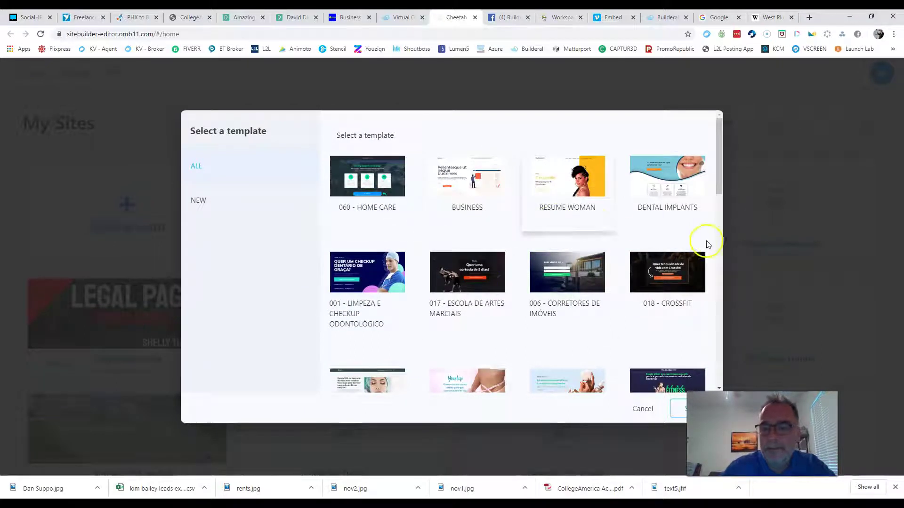
pyautogui.scroll(-1, 353, 256)
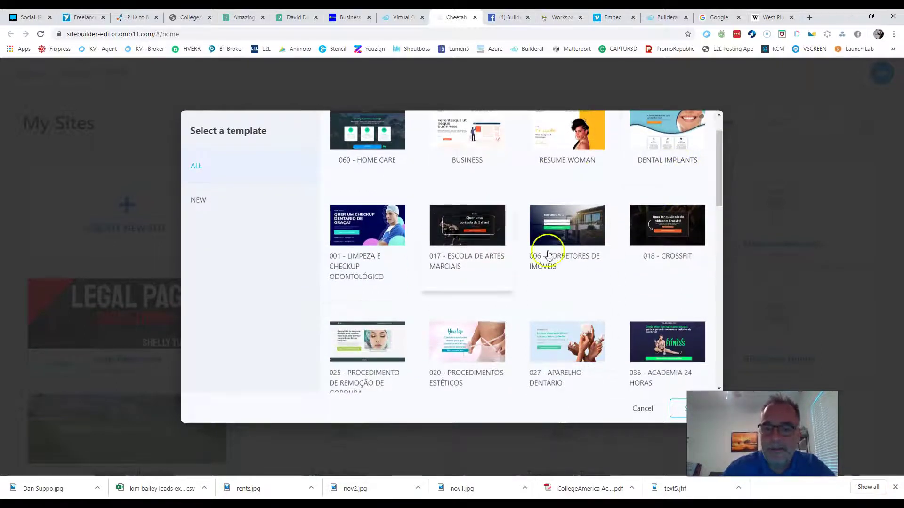
pyautogui.scroll(-1, 631, 258)
pyautogui.scroll(-5, 577, 250)
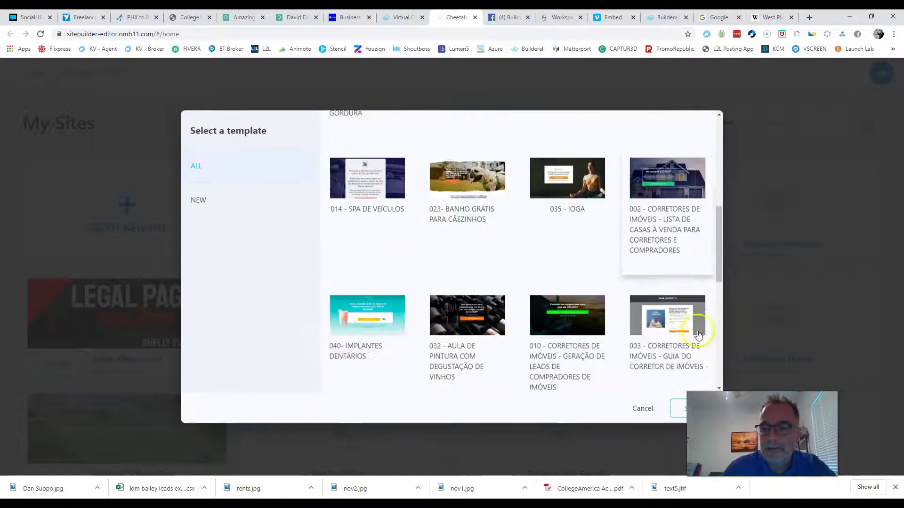
pyautogui.scroll(2, 680, 272)
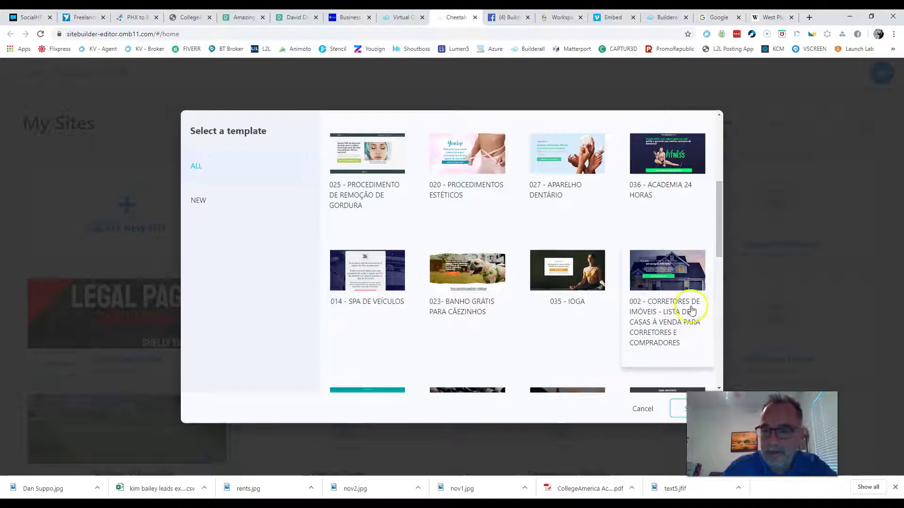
pyautogui.click(660, 279)
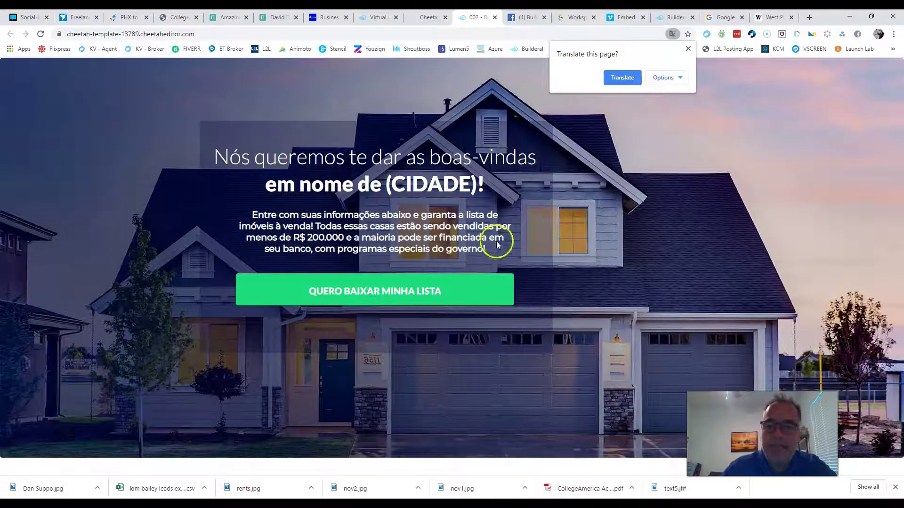
pyautogui.click(688, 49)
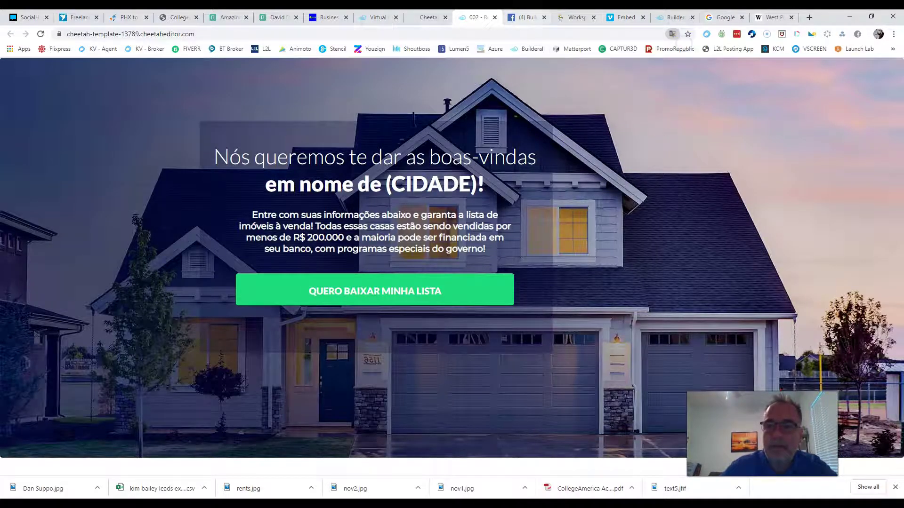
pyautogui.click(495, 18)
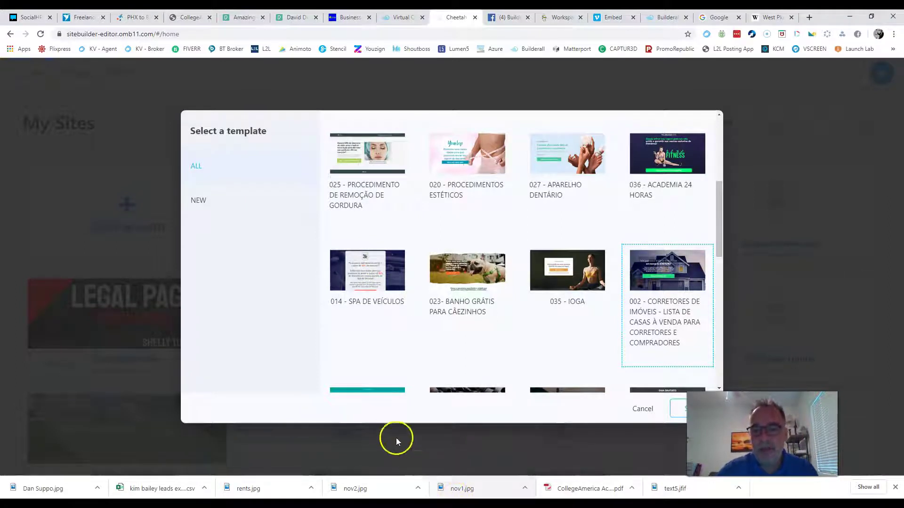
pyautogui.scroll(-3, 521, 291)
pyautogui.scroll(-8, 521, 290)
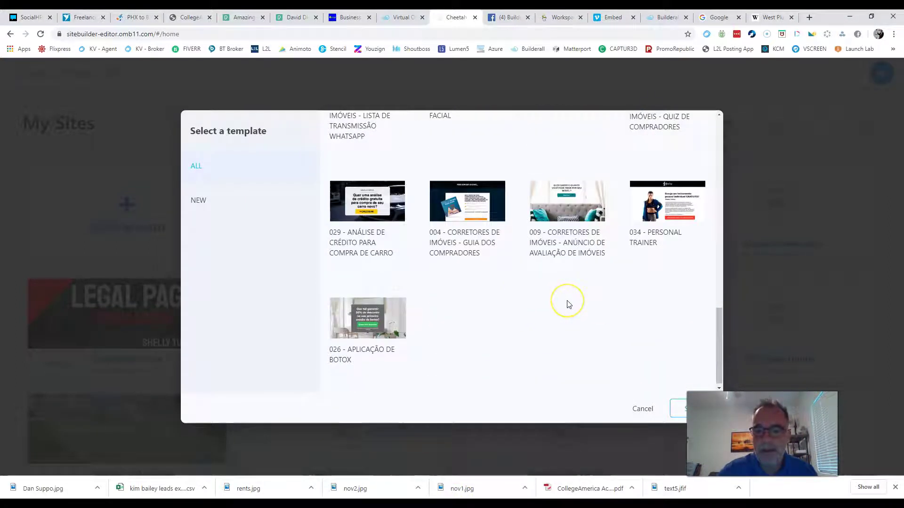
pyautogui.scroll(1, 568, 305)
pyautogui.click(678, 253)
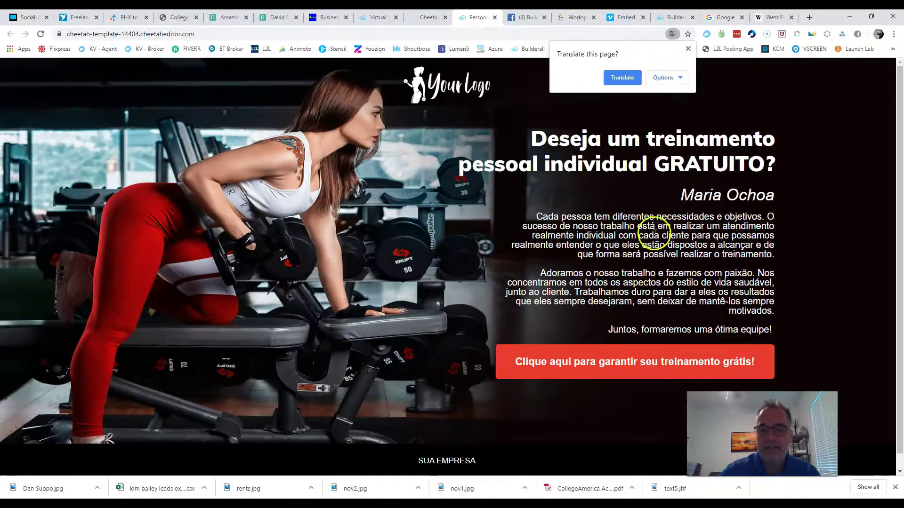
pyautogui.click(612, 76)
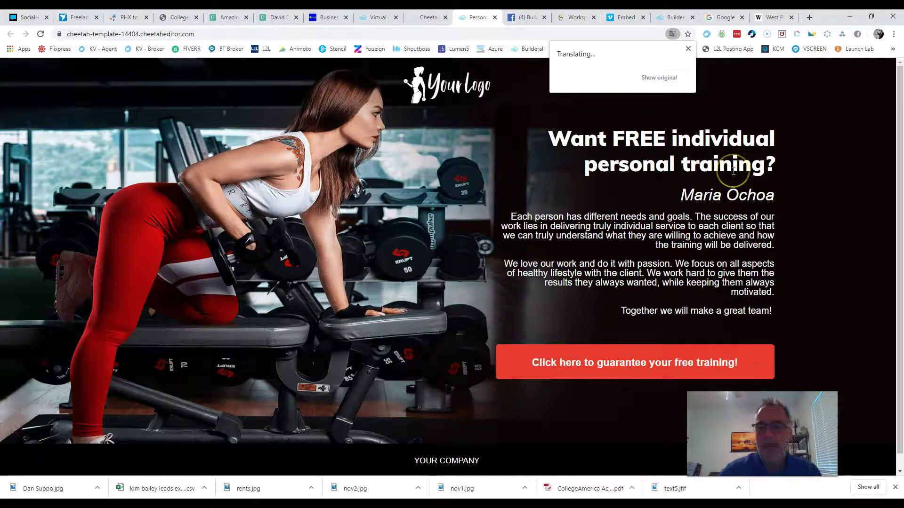
pyautogui.click(26, 479)
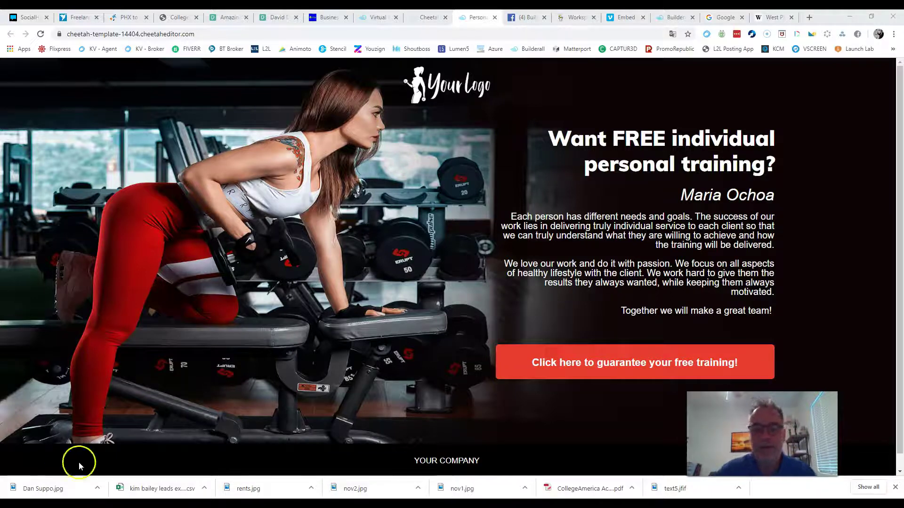
pyautogui.click(494, 18)
pyautogui.scroll(5, 547, 245)
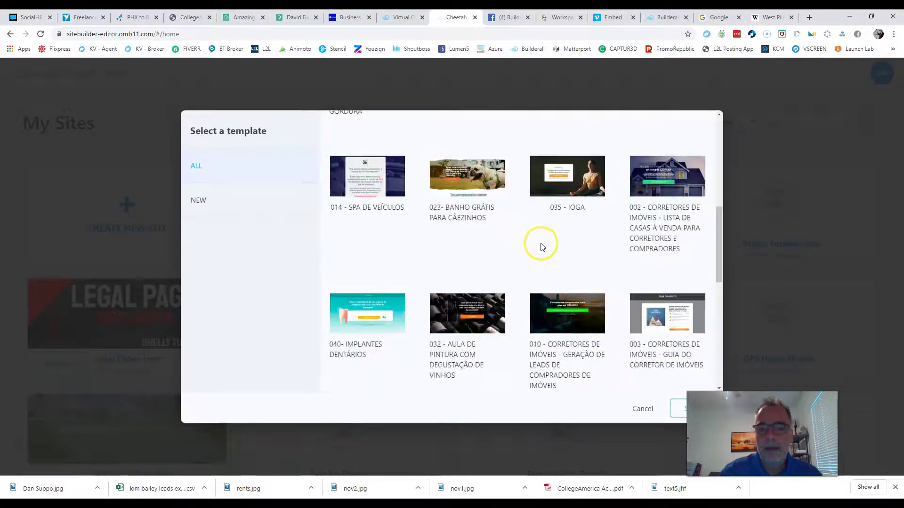
pyautogui.scroll(10, 542, 254)
# Step: Leave the template gallery, start a new site again and enter the title Test Site 10
pyautogui.click(641, 406)
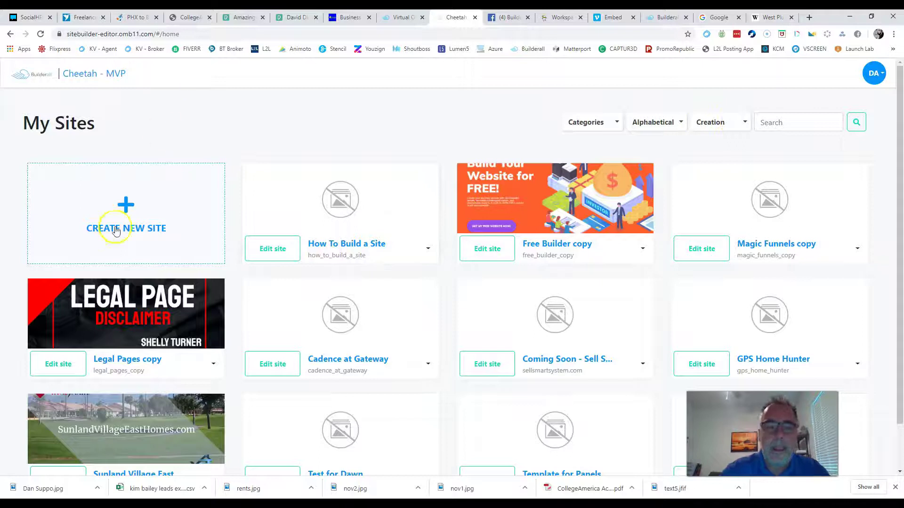
pyautogui.click(126, 207)
pyautogui.click(353, 200)
pyautogui.write('Test Site 10')
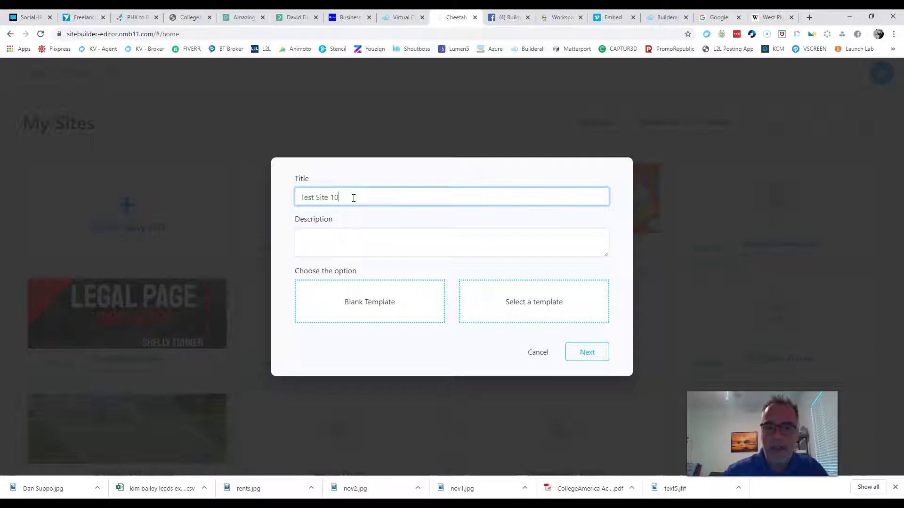
pyautogui.tripleClick(353, 198)
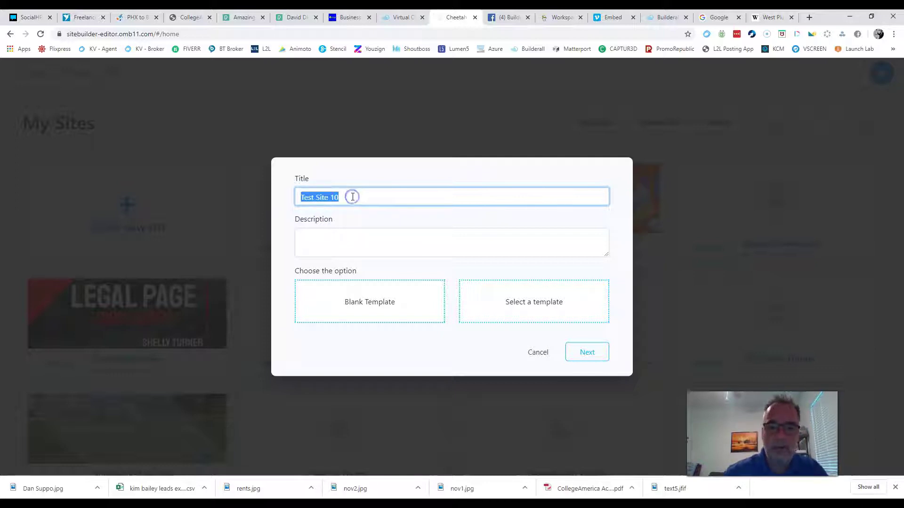
# Step: Copy the title into Description, choose Blank Template and confirm
pyautogui.hotkey('ctrl', 'c')
pyautogui.click(347, 240)
pyautogui.hotkey('ctrl', 'v')
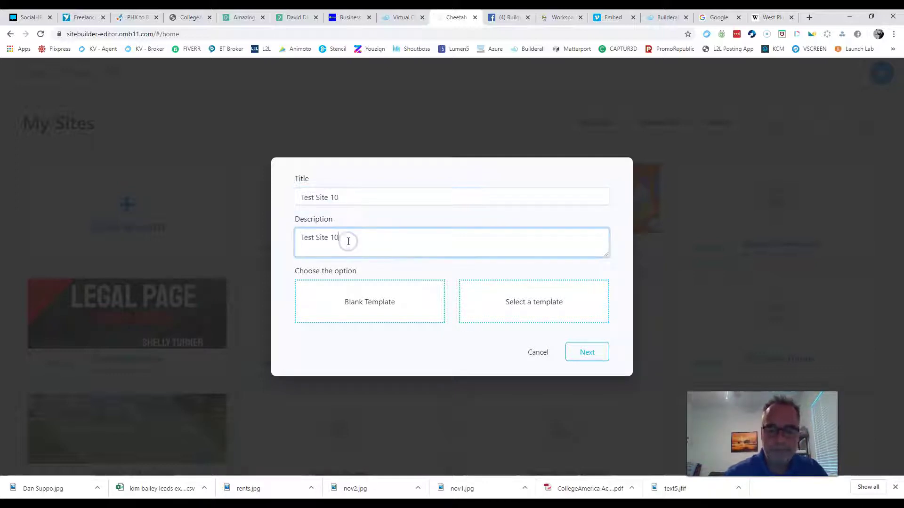
pyautogui.click(375, 303)
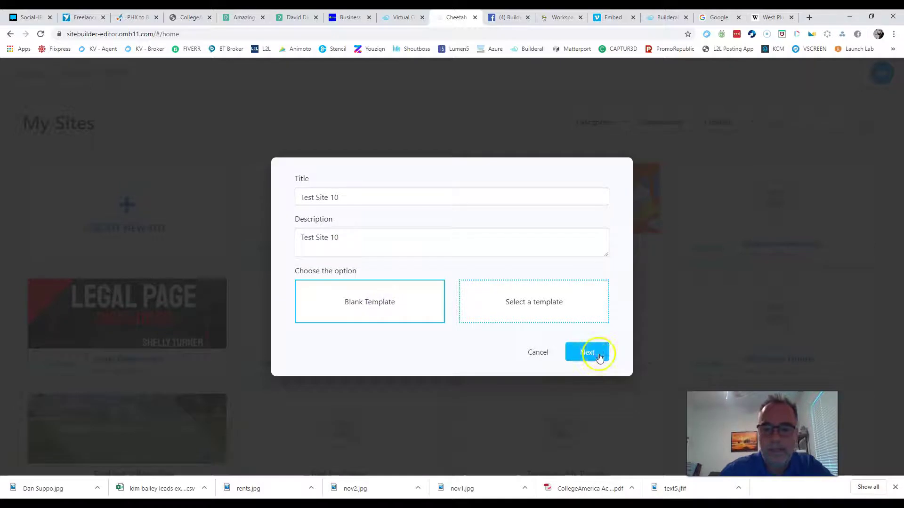
pyautogui.click(588, 352)
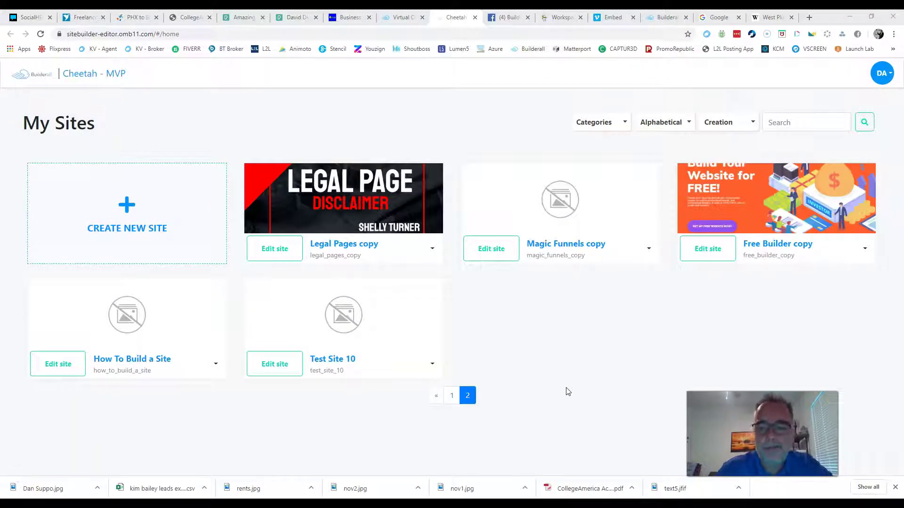
# Step: Edit the Test Site 10 site and open its Home page
pyautogui.moveTo(321, 329)
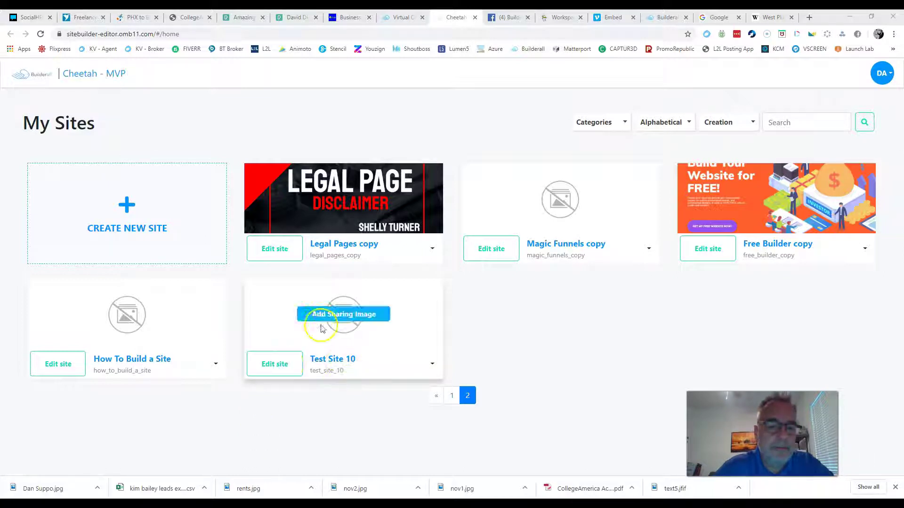
pyautogui.click(269, 365)
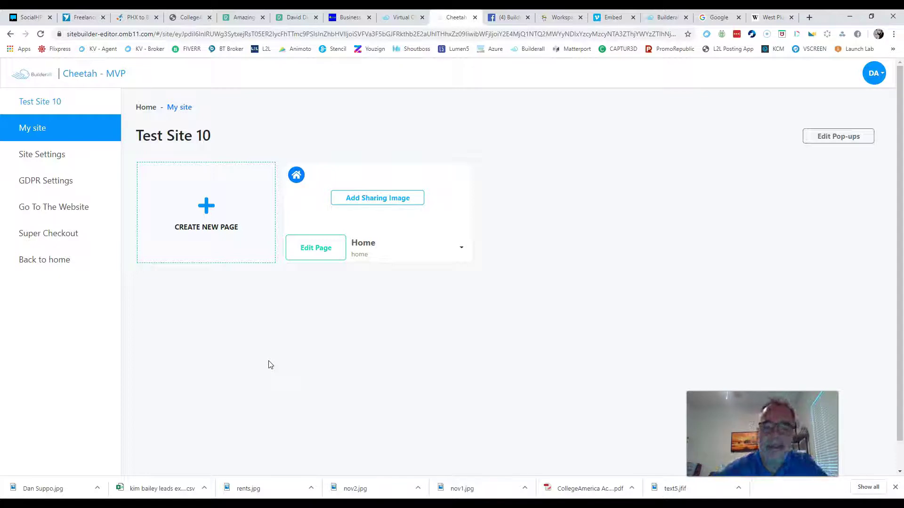
pyautogui.click(314, 255)
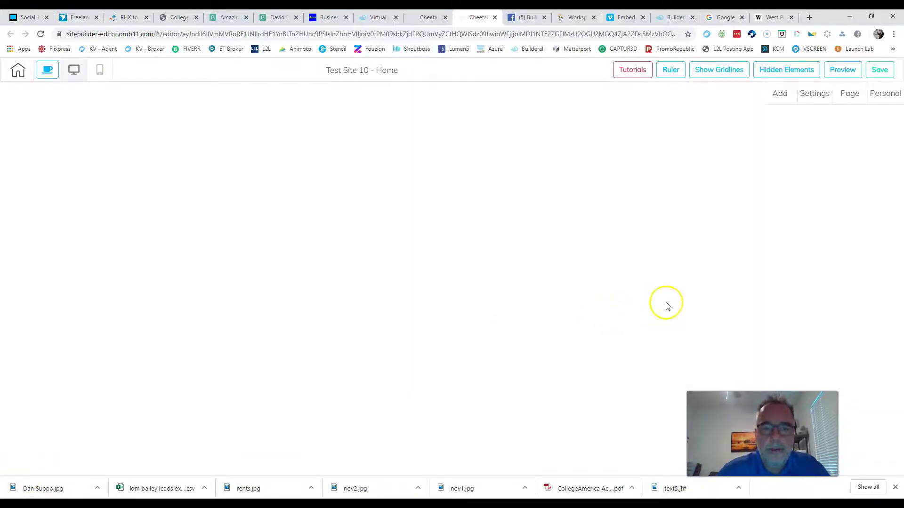
# Step: Enter the page editor on Test Site 10's blank Home page
pyautogui.click(416, 94)
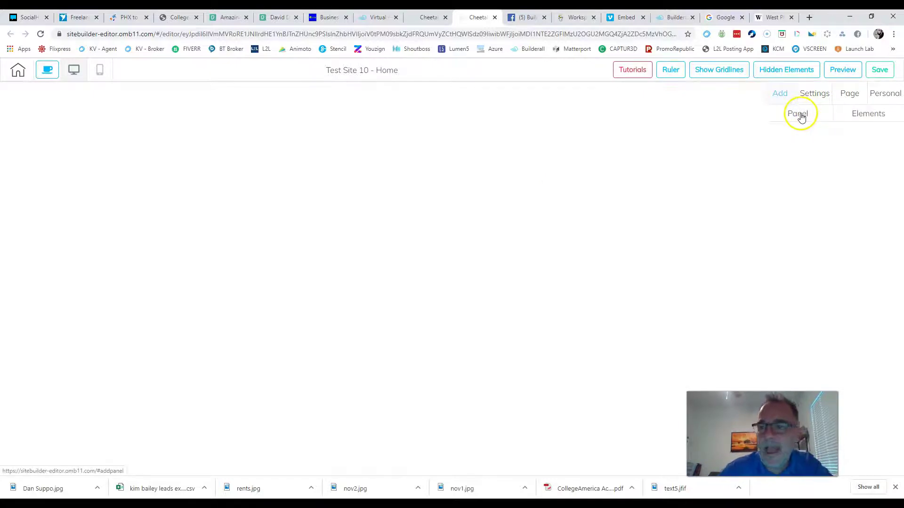
# Step: Add the Header 01 menu header panel to the top of the Home page
pyautogui.click(800, 115)
pyautogui.scroll(-1, 833, 258)
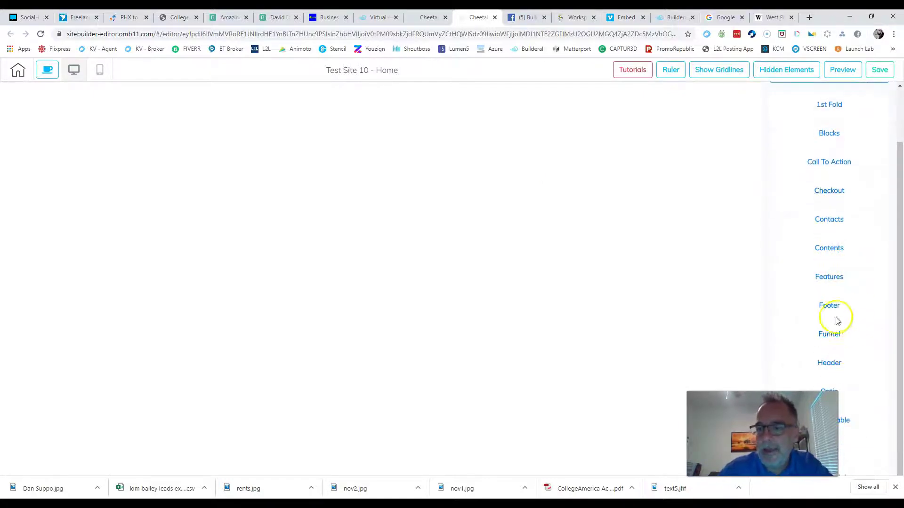
pyautogui.click(829, 364)
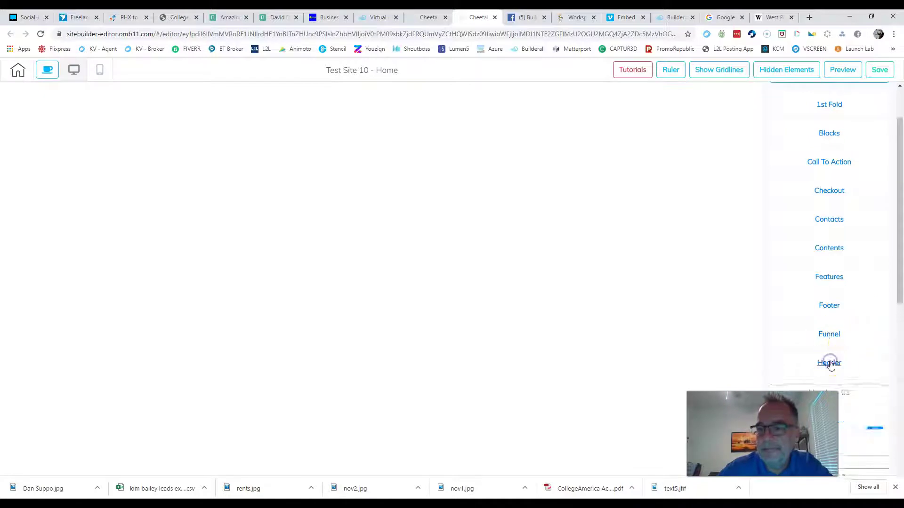
pyautogui.click(877, 399)
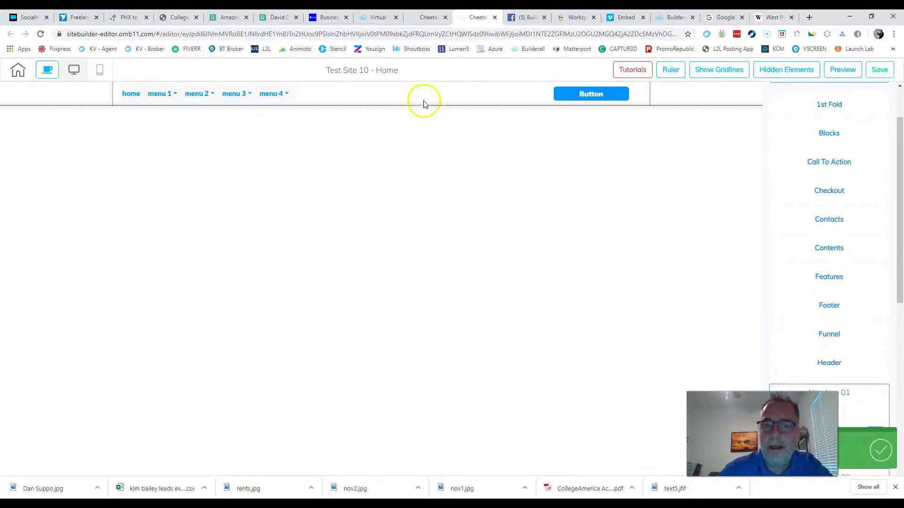
pyautogui.click(421, 97)
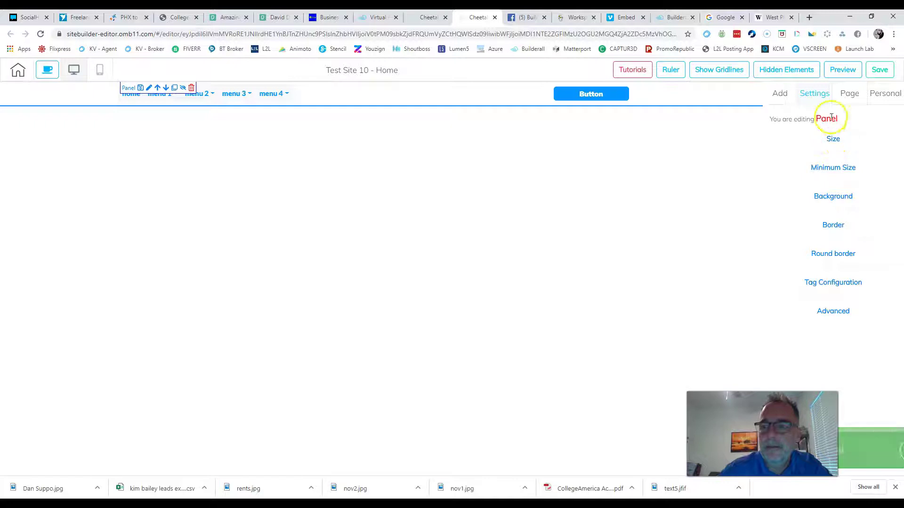
# Step: Insert the purple Agency Design section, 1st Fold - 10, below the header
pyautogui.click(780, 95)
pyautogui.click(796, 115)
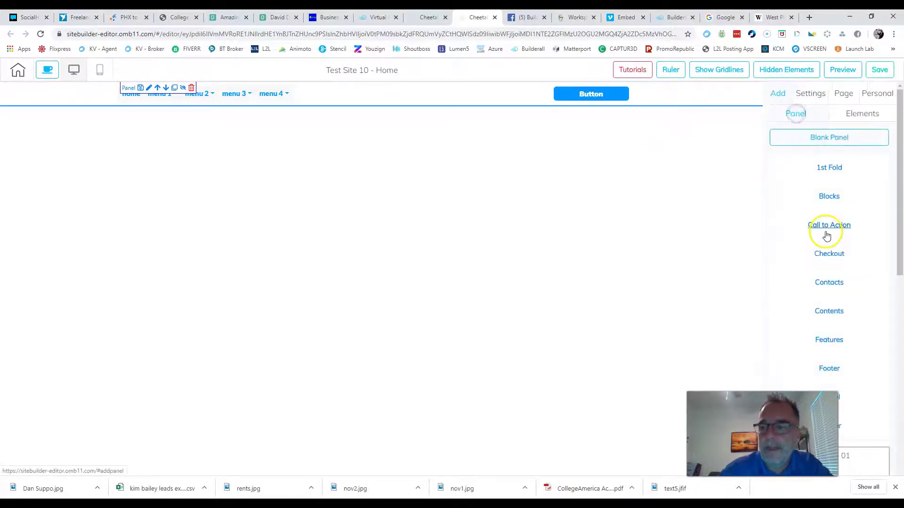
pyautogui.click(831, 168)
pyautogui.scroll(-10, 840, 257)
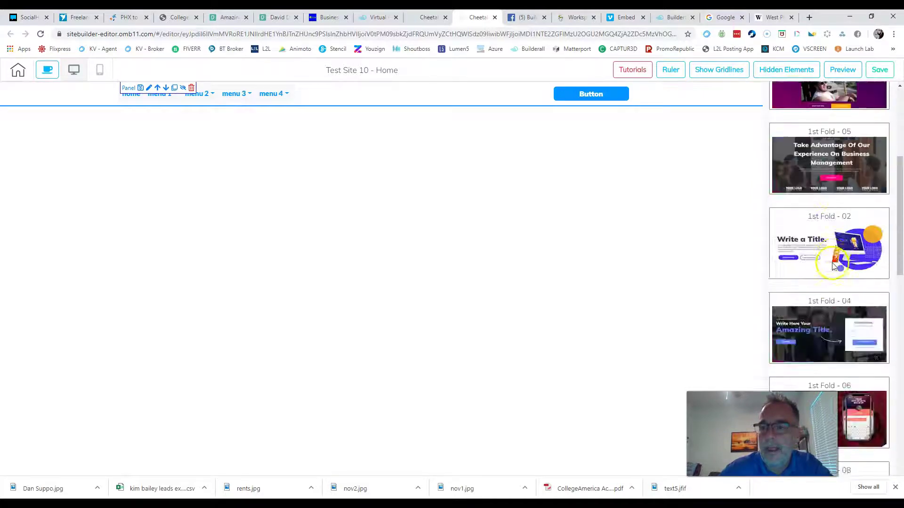
pyautogui.scroll(-2, 843, 259)
pyautogui.scroll(2, 843, 258)
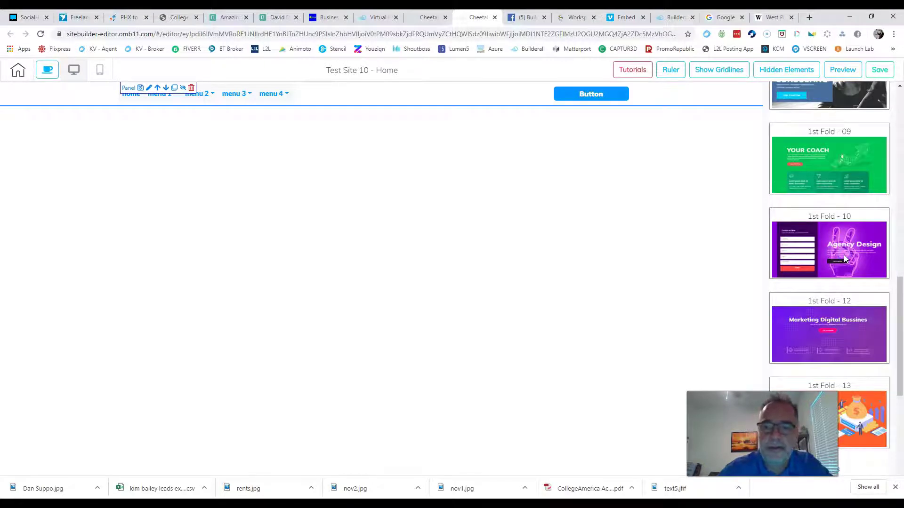
pyautogui.click(843, 255)
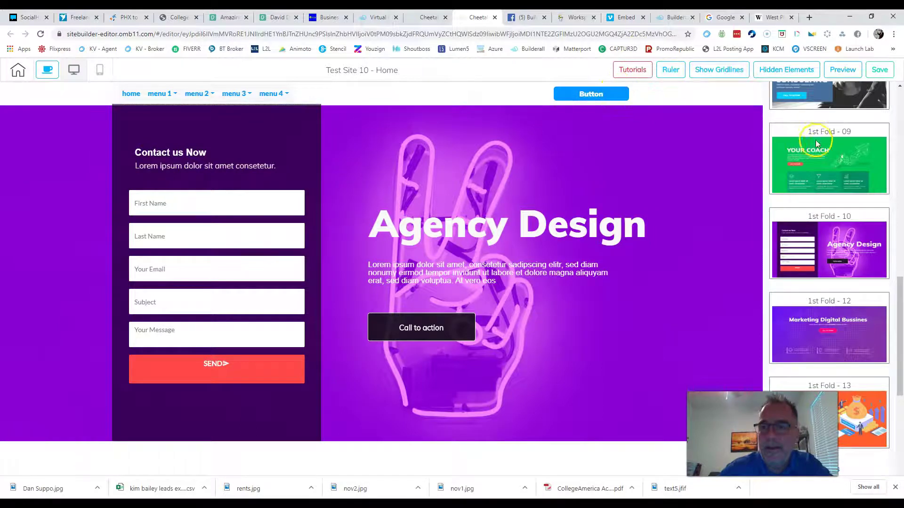
# Step: Add a blank panel below the Agency Design section with a light grey background
pyautogui.scroll(10, 821, 141)
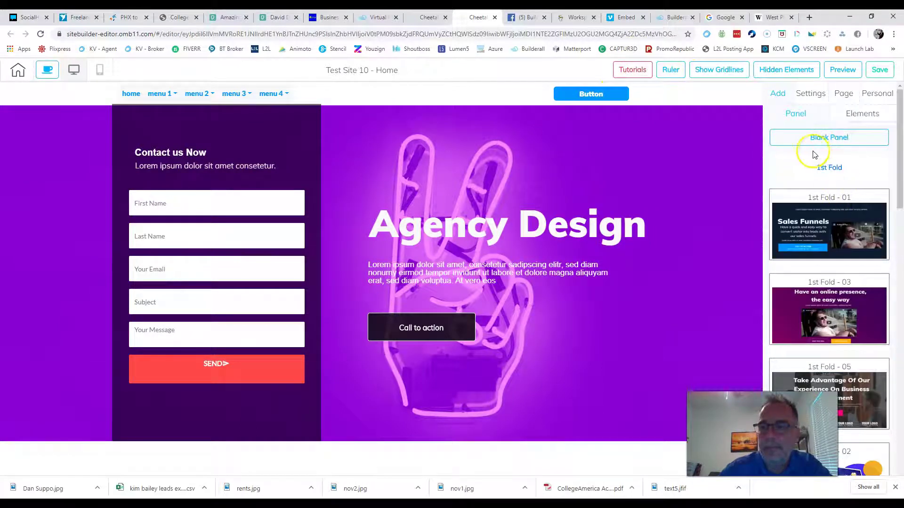
pyautogui.click(821, 137)
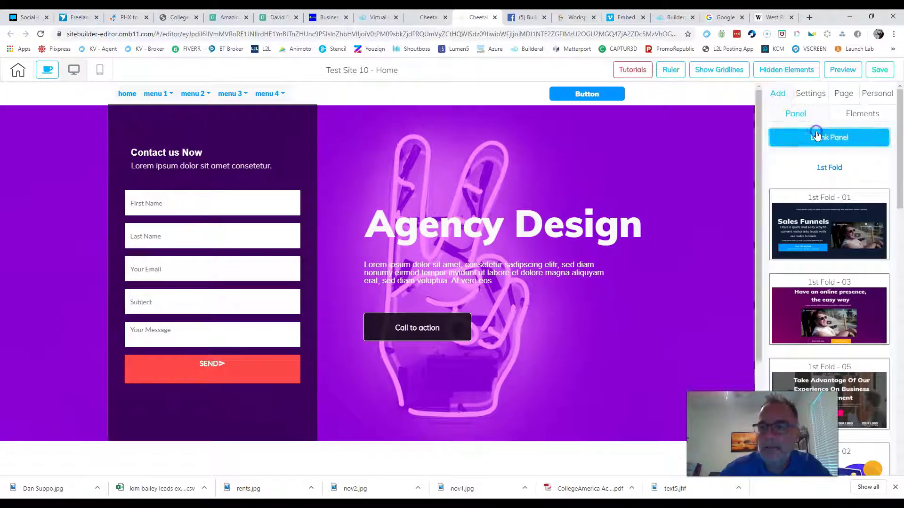
pyautogui.scroll(-3, 696, 262)
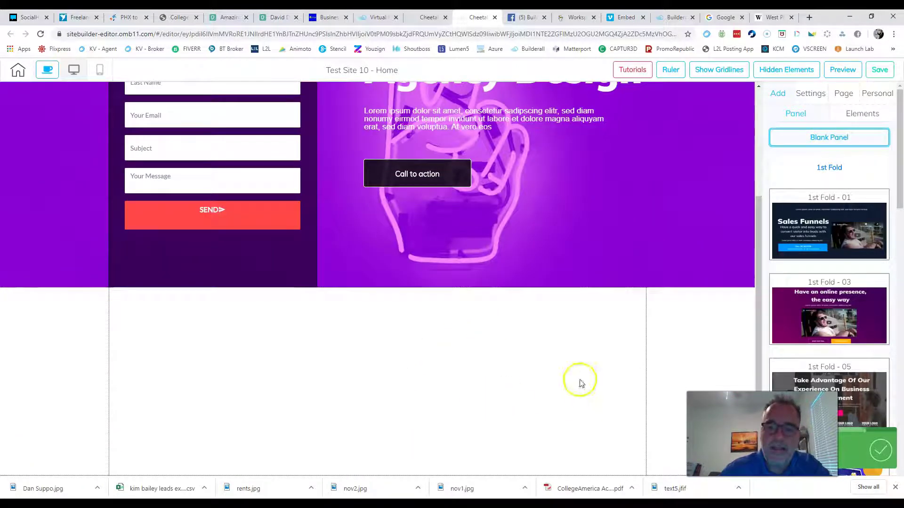
pyautogui.click(580, 381)
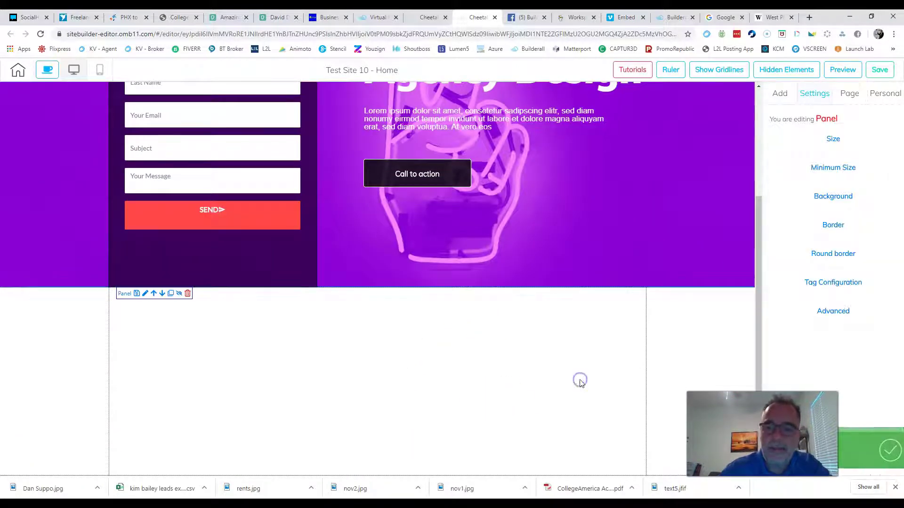
pyautogui.click(828, 198)
pyautogui.click(803, 242)
pyautogui.moveTo(791, 288); pyautogui.dragTo(784, 278)
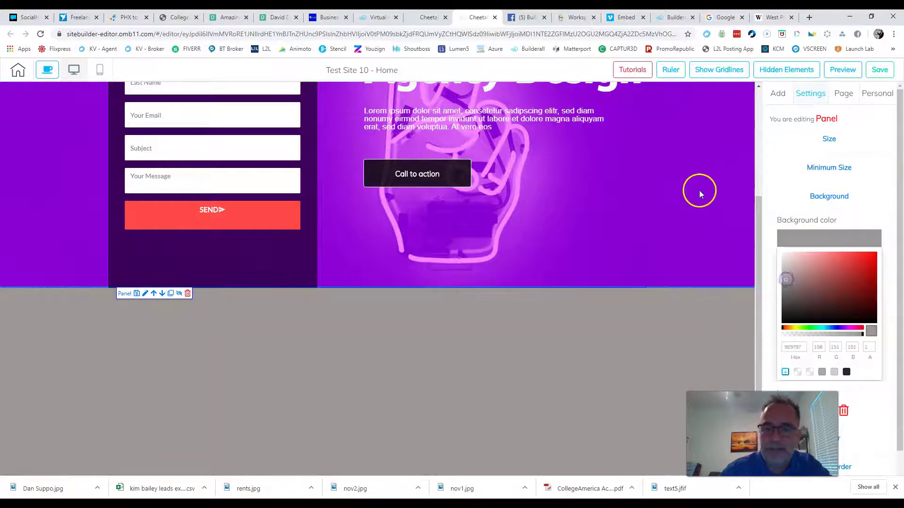
# Step: Save the Home page and publish the site
pyautogui.scroll(3, 698, 190)
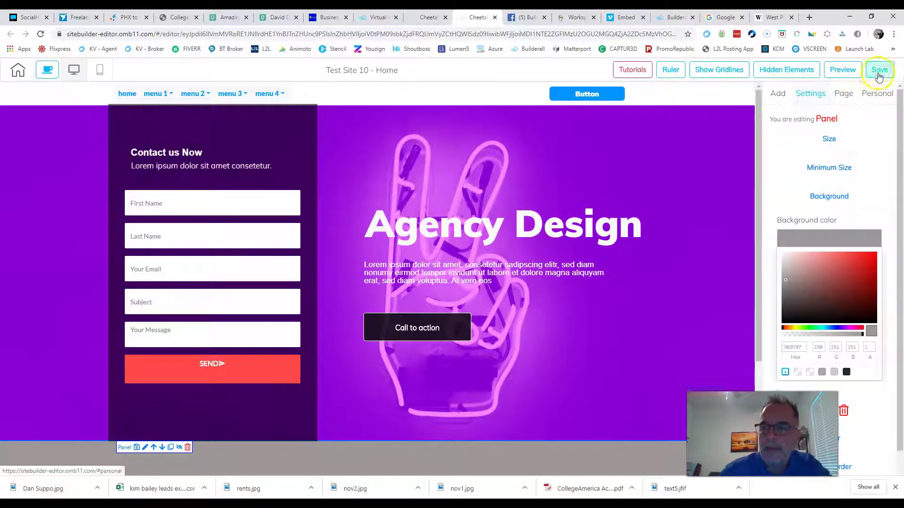
pyautogui.click(879, 71)
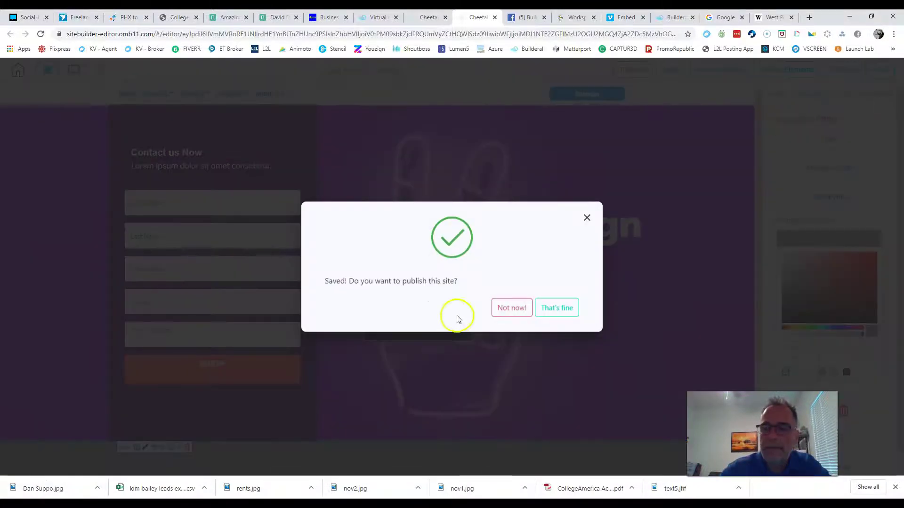
pyautogui.click(556, 308)
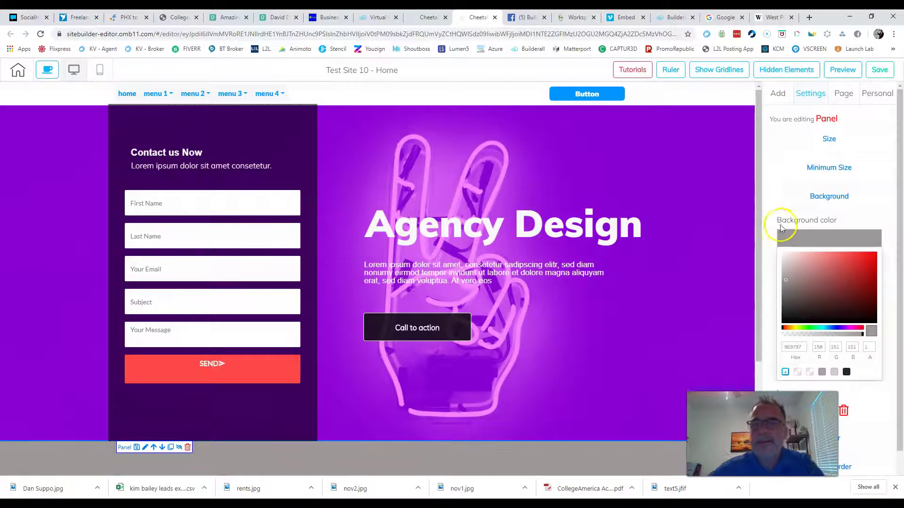
pyautogui.scroll(-3, 585, 255)
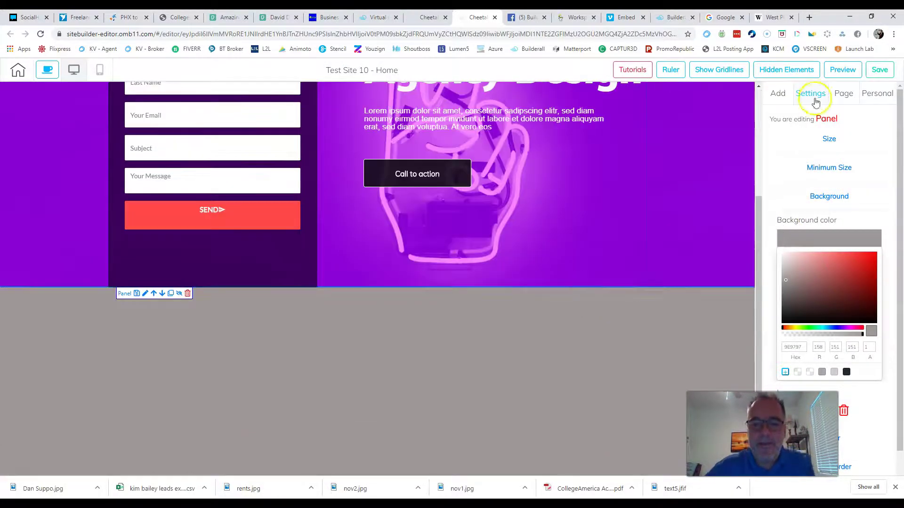
pyautogui.click(779, 95)
# Step: Insert the blue Footers - 10 design from the Footer category at the page bottom
pyautogui.click(798, 113)
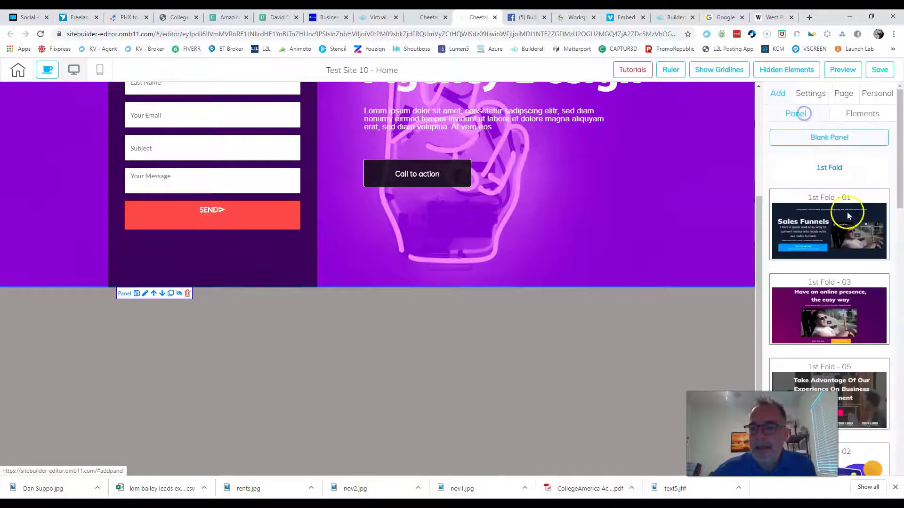
pyautogui.click(828, 164)
pyautogui.scroll(-1, 848, 238)
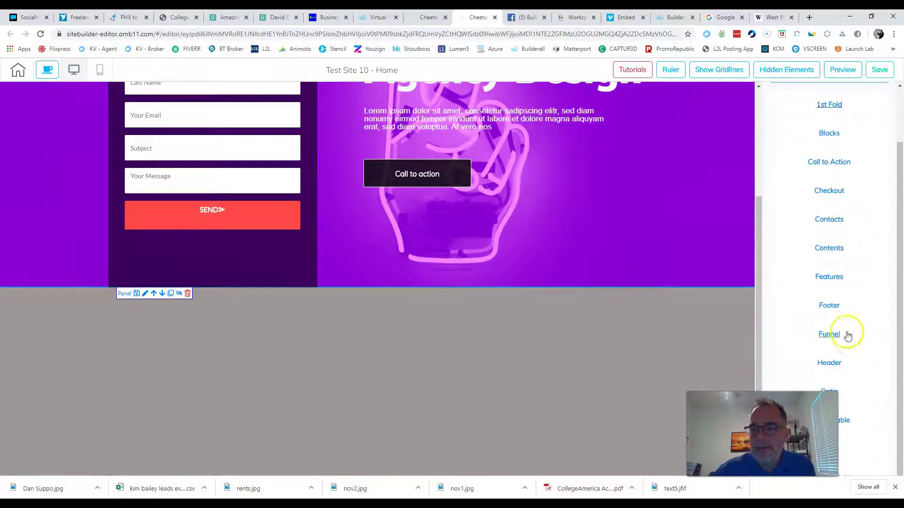
pyautogui.click(832, 309)
pyautogui.scroll(-10, 847, 318)
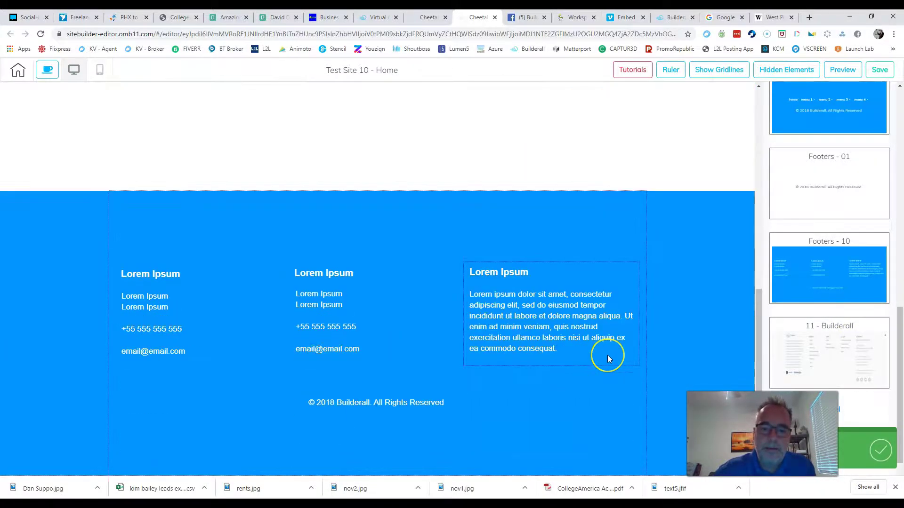
pyautogui.click(584, 310)
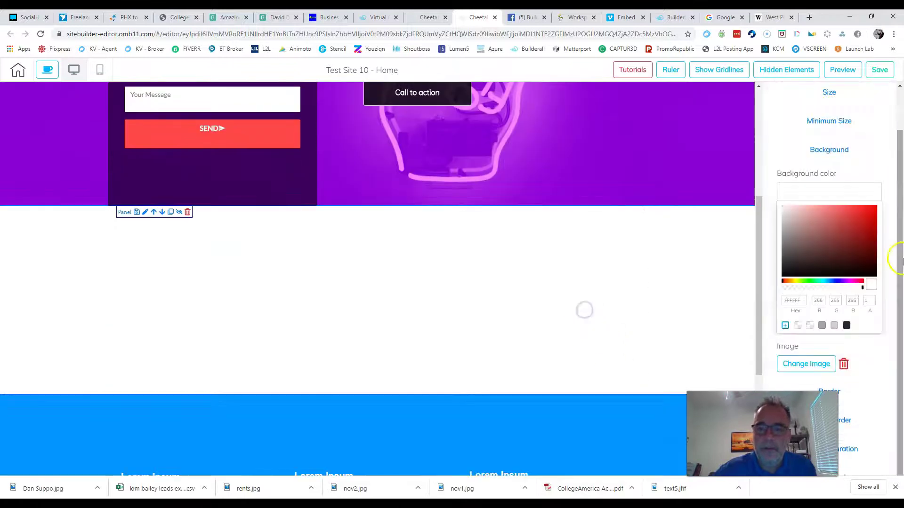
# Step: Darken the grey panel's background to 6D6D6D
pyautogui.scroll(1, 825, 192)
pyautogui.click(799, 238)
pyautogui.click(781, 292)
pyautogui.click(669, 272)
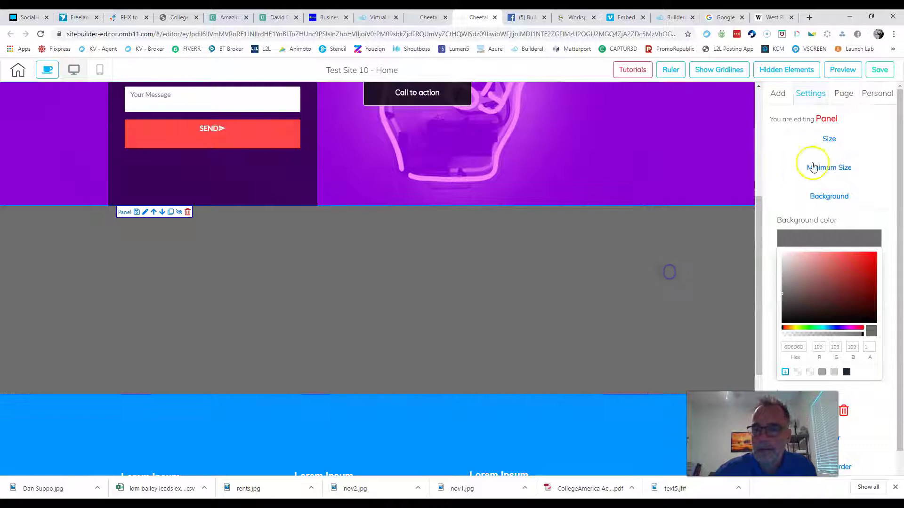
# Step: Save the Home page and publish the site
pyautogui.click(879, 70)
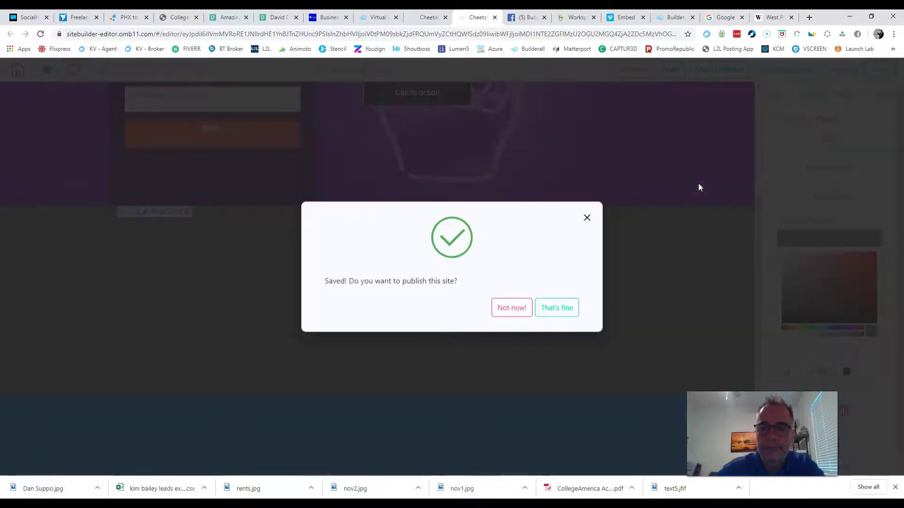
pyautogui.click(564, 314)
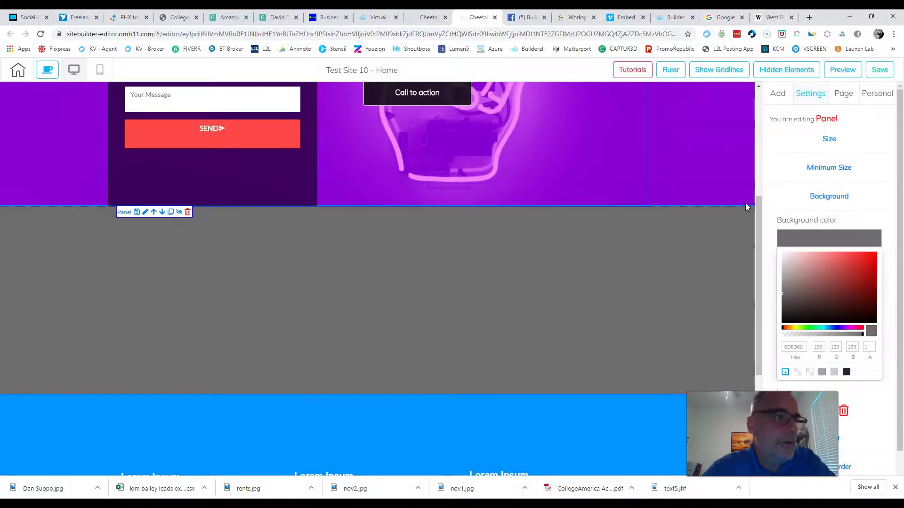
pyautogui.scroll(5, 659, 195)
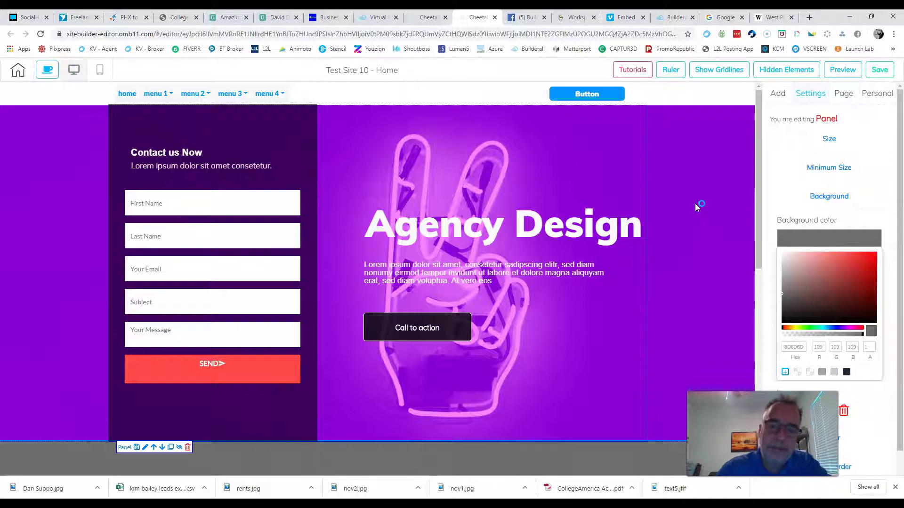
pyautogui.click(474, 113)
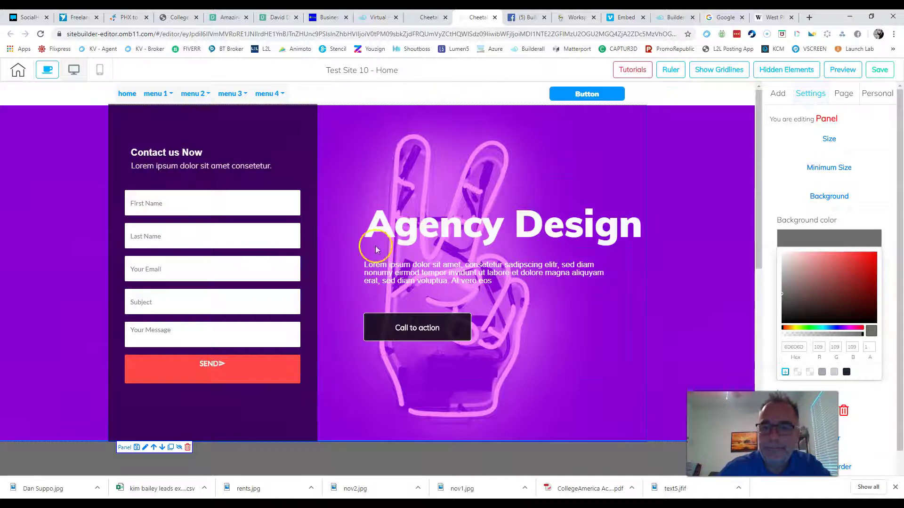
# Step: Select the top panel holding the menu bar
pyautogui.scroll(-7, 486, 260)
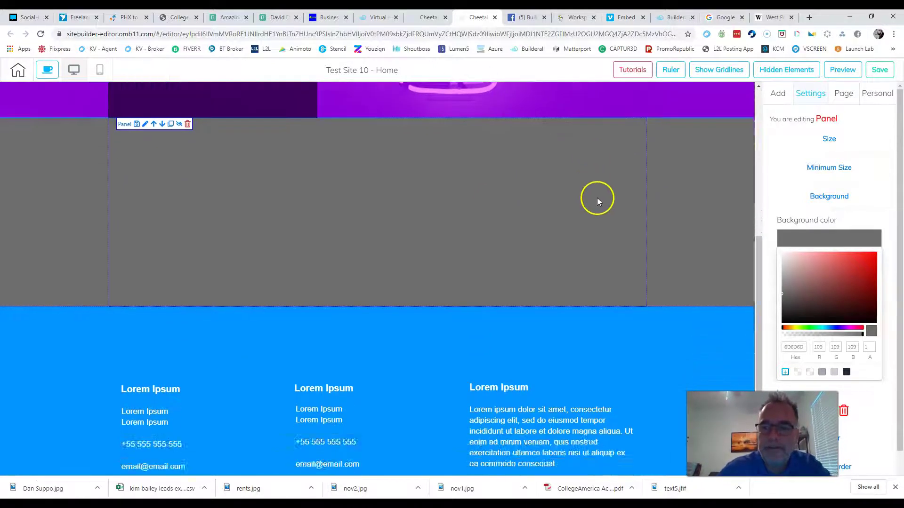
pyautogui.scroll(4, 597, 198)
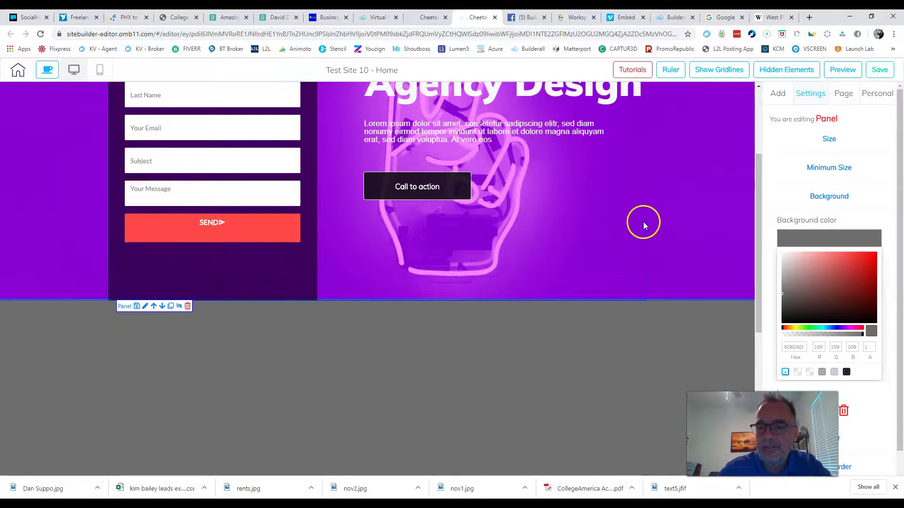
pyautogui.scroll(-6, 602, 257)
pyautogui.scroll(9, 649, 292)
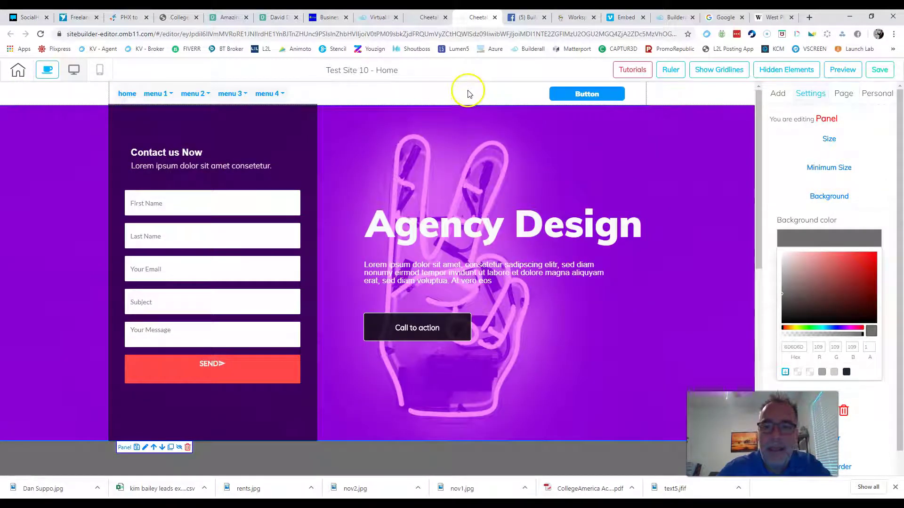
pyautogui.click(498, 97)
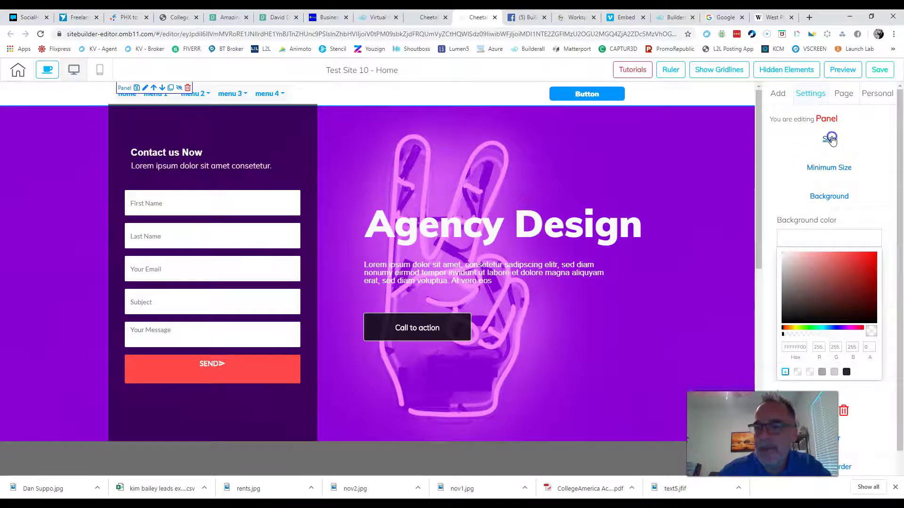
# Step: Increase the top panel's height to about 321
pyautogui.click(830, 139)
pyautogui.moveTo(785, 186); pyautogui.dragTo(795, 187)
pyautogui.scroll(-10, 734, 169)
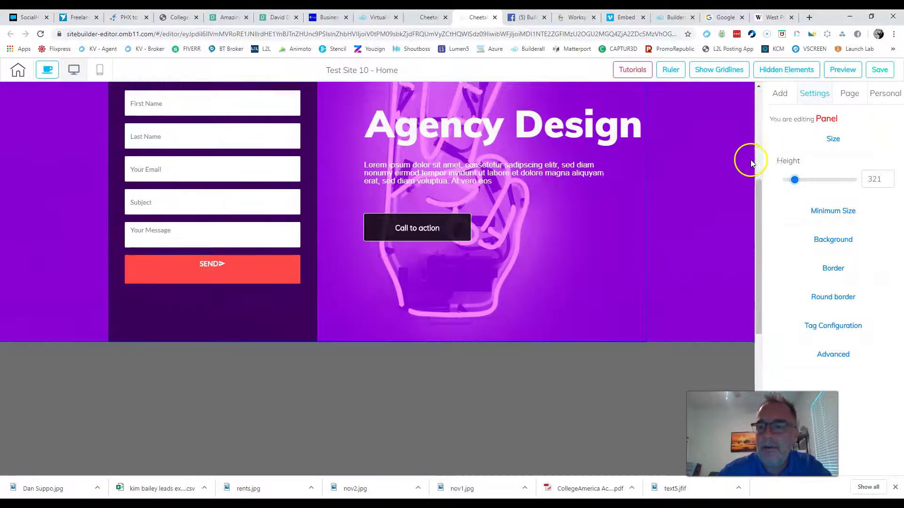
pyautogui.click(794, 184)
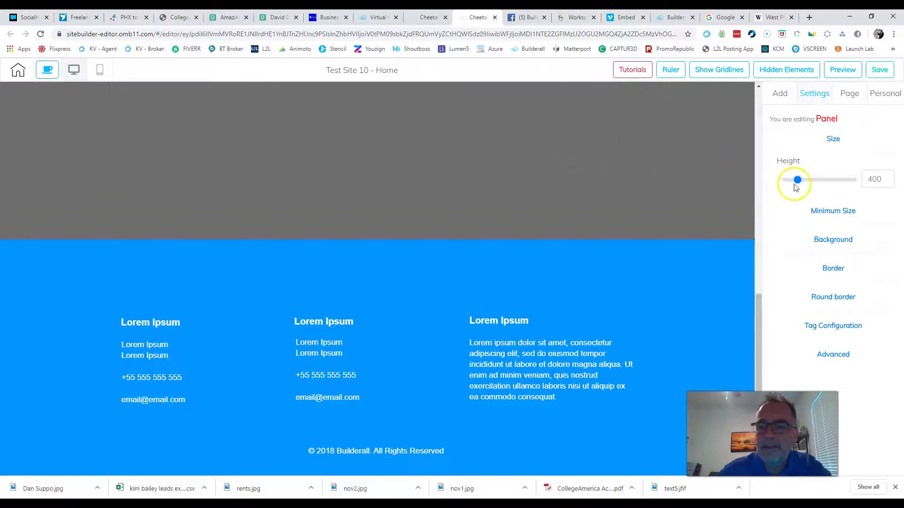
pyautogui.moveTo(796, 186); pyautogui.dragTo(808, 186)
pyautogui.scroll(10, 663, 192)
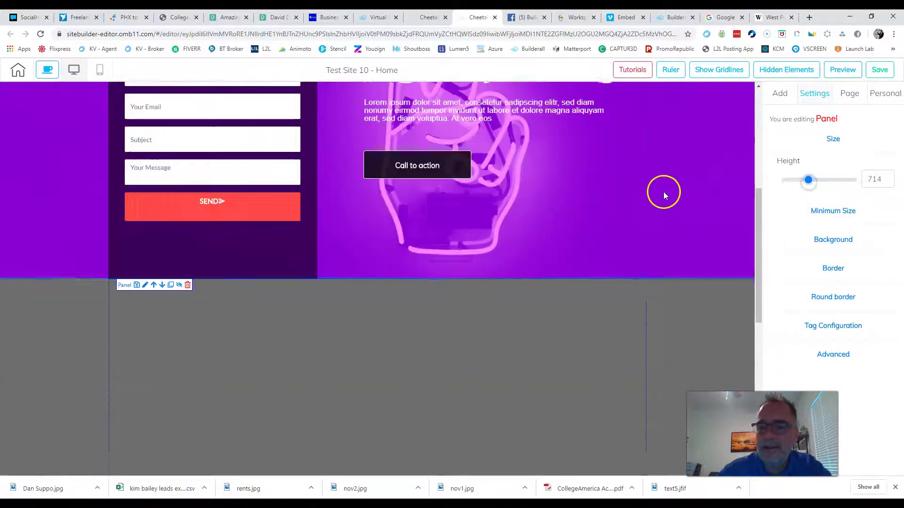
pyautogui.click(701, 162)
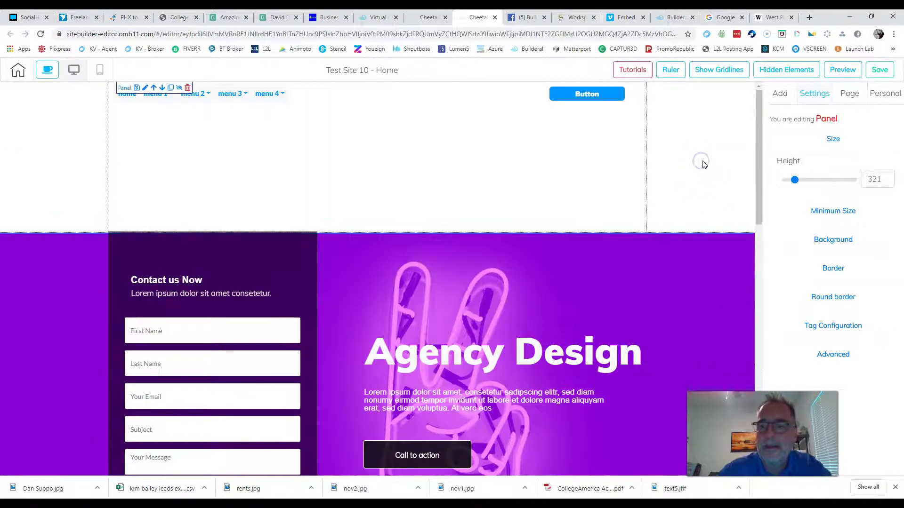
pyautogui.click(833, 141)
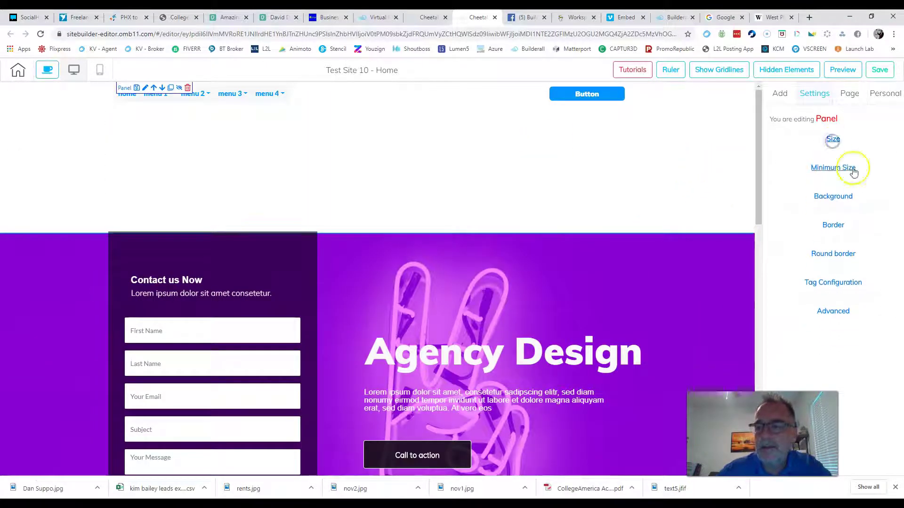
# Step: Give the top panel an opaque red FF0000 background, then choose to delete it
pyautogui.click(833, 196)
pyautogui.click(823, 282)
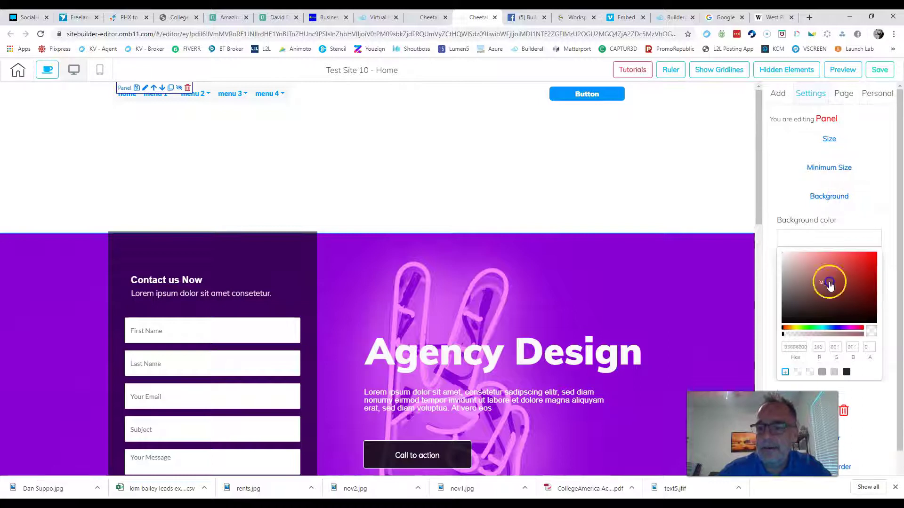
pyautogui.moveTo(789, 340); pyautogui.dragTo(868, 333)
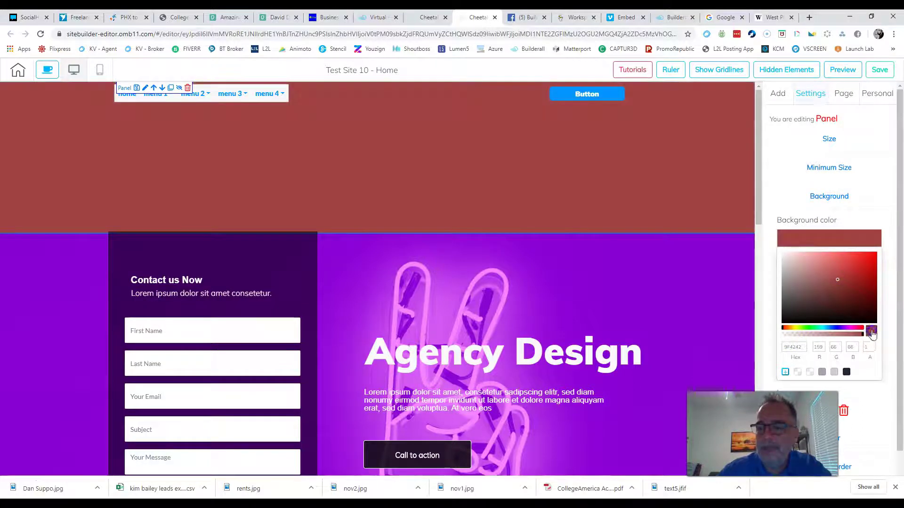
pyautogui.moveTo(827, 272); pyautogui.dragTo(883, 260)
pyautogui.moveTo(825, 322); pyautogui.dragTo(875, 265)
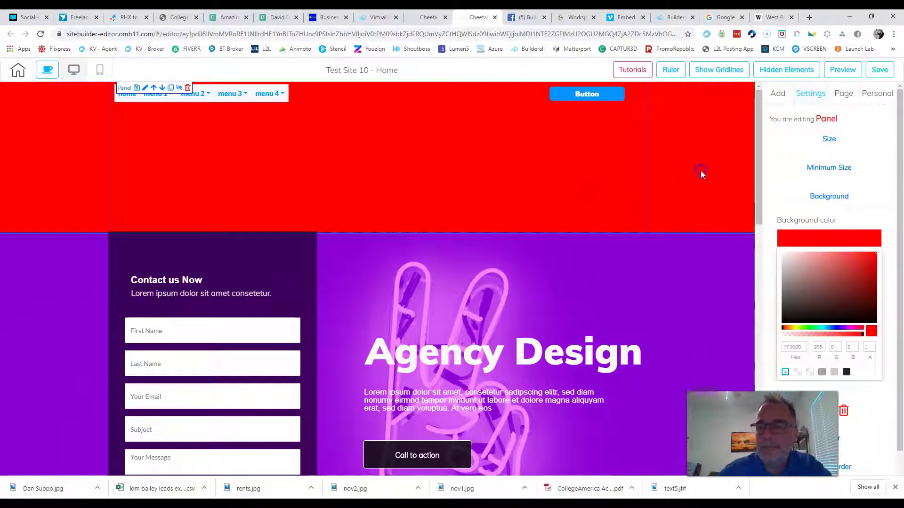
pyautogui.moveTo(254, 92)
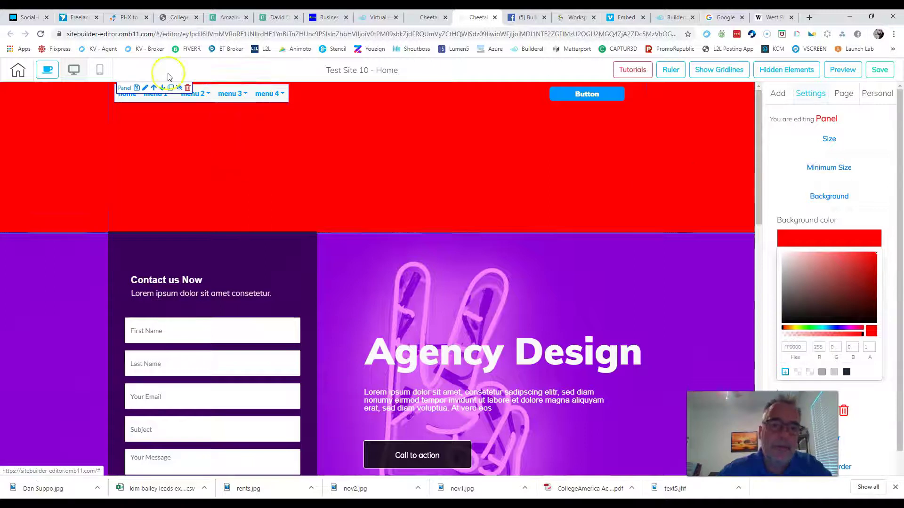
pyautogui.click(187, 88)
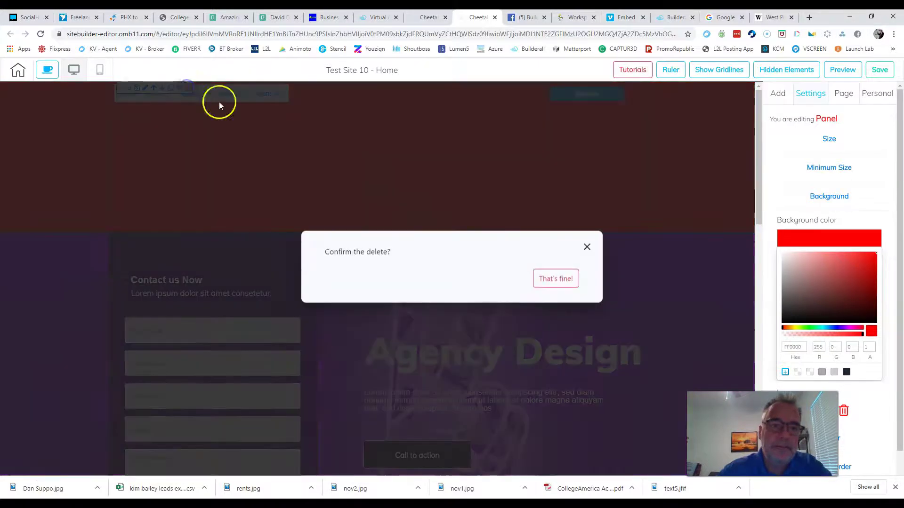
# Step: Delete the red top panel, then add the Header - 01 panel from the Header designs
pyautogui.click(549, 278)
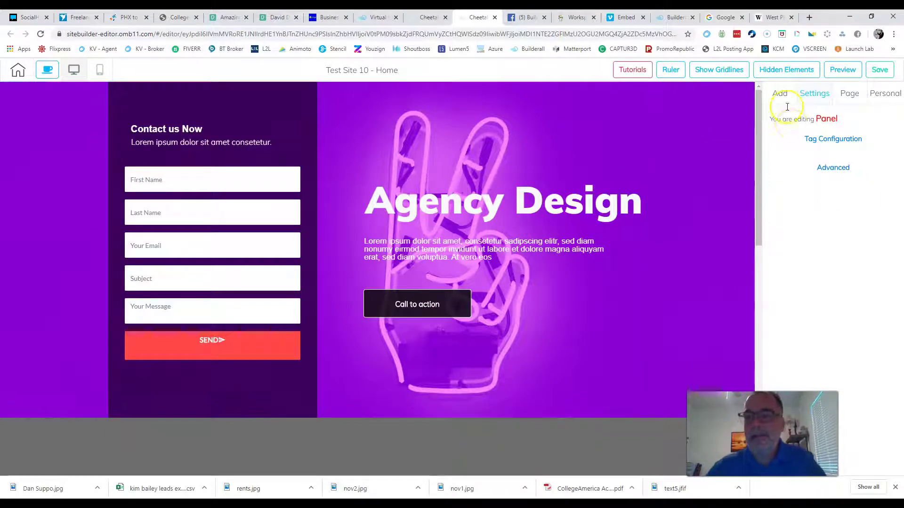
pyautogui.click(780, 93)
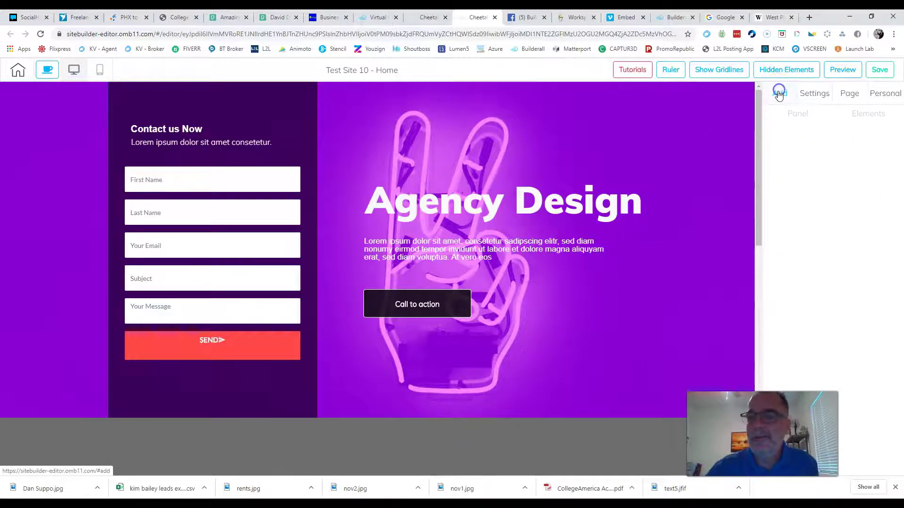
pyautogui.click(798, 116)
pyautogui.scroll(-2, 848, 263)
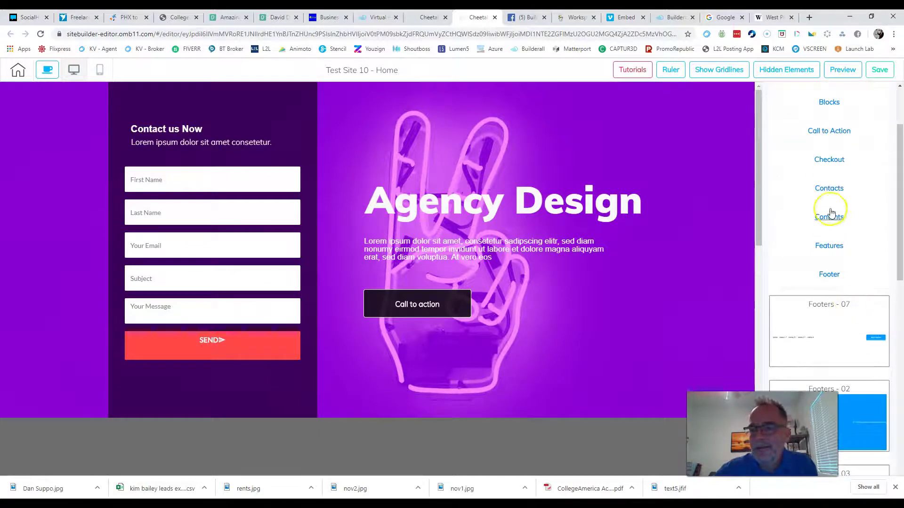
pyautogui.scroll(-4, 844, 279)
pyautogui.scroll(2, 831, 201)
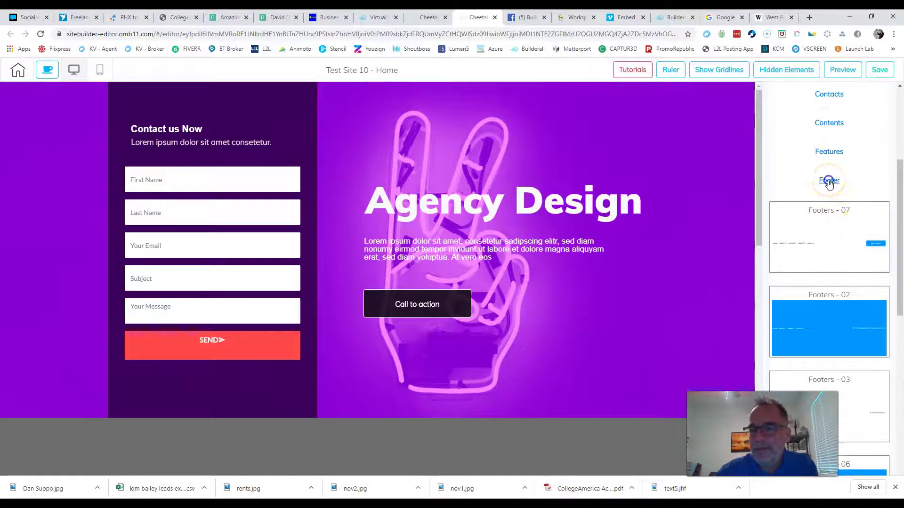
pyautogui.click(829, 181)
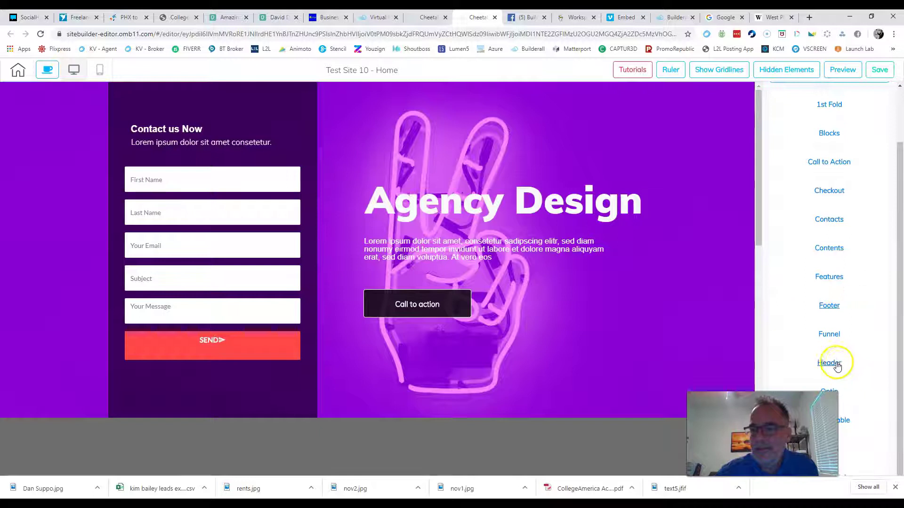
pyautogui.click(829, 363)
pyautogui.click(840, 289)
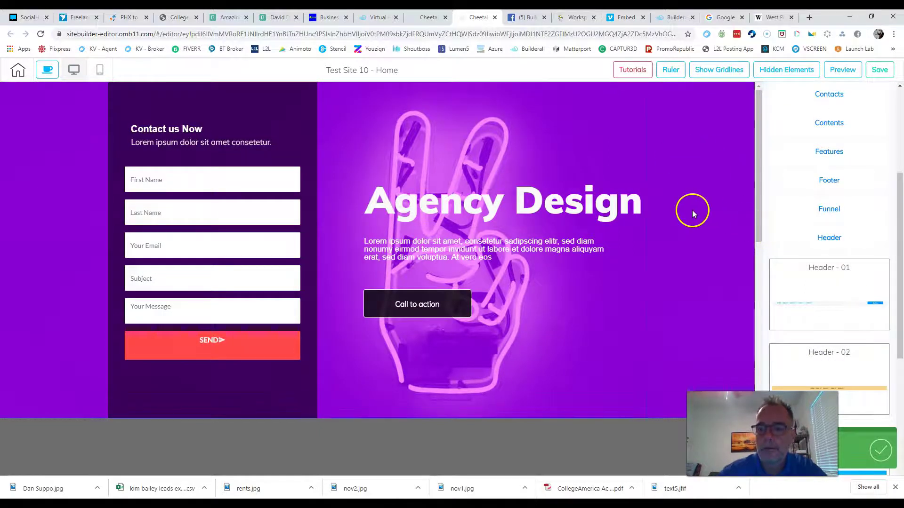
pyautogui.scroll(-10, 691, 210)
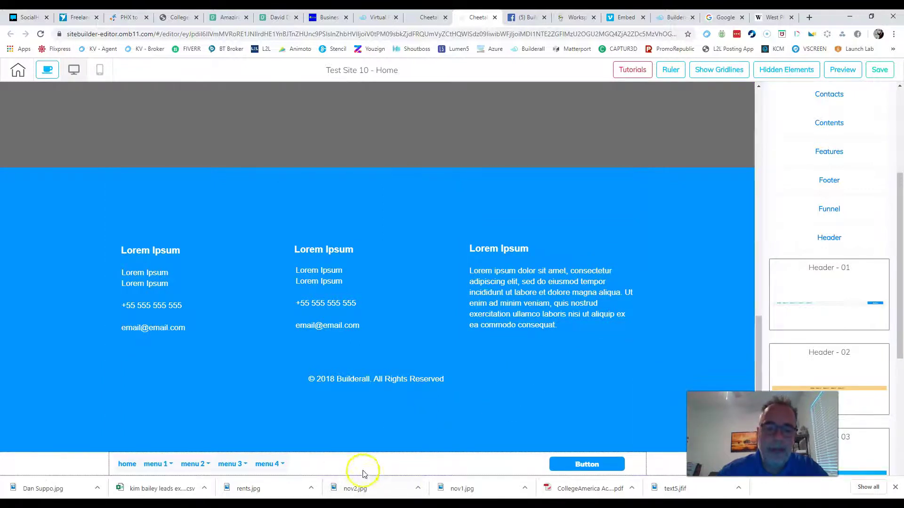
# Step: Move the Header - 01 menu bar up past the footer to the top of the page
pyautogui.click(366, 468)
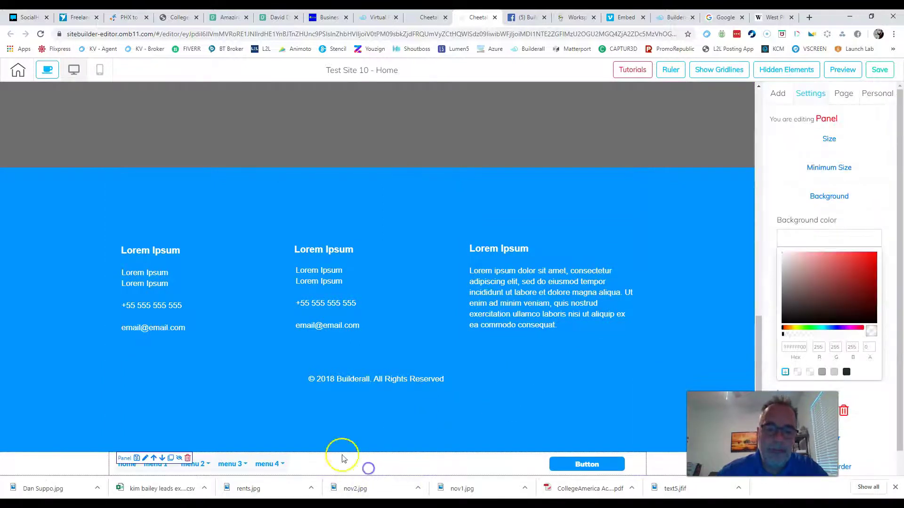
pyautogui.click(153, 458)
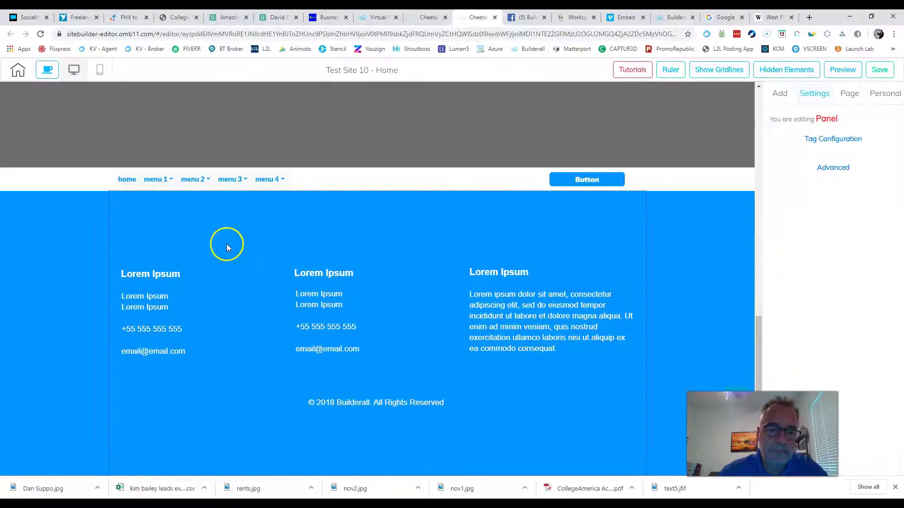
pyautogui.scroll(4, 154, 260)
pyautogui.moveTo(203, 372)
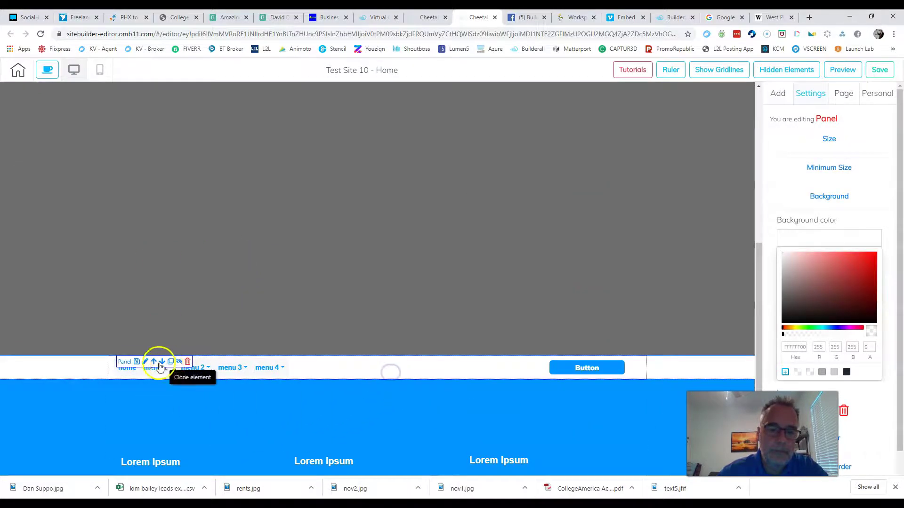
pyautogui.click(153, 362)
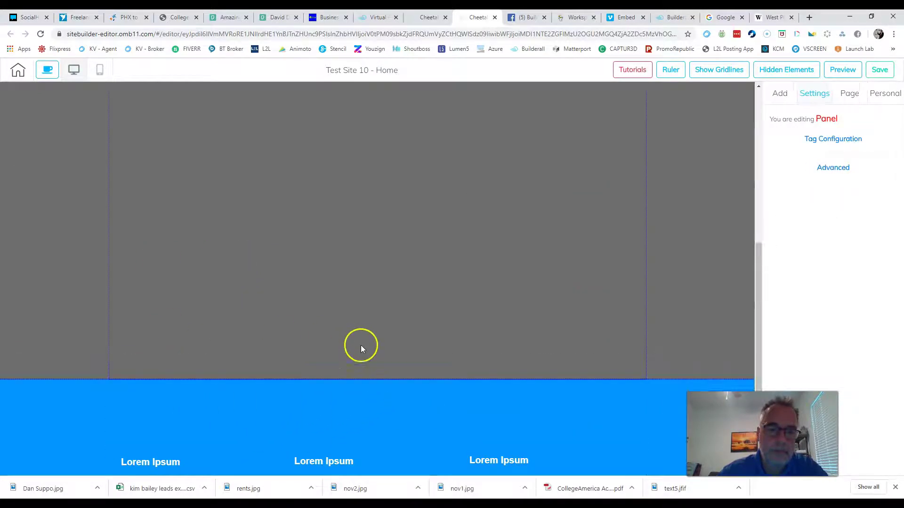
pyautogui.scroll(8, 360, 346)
pyautogui.click(386, 428)
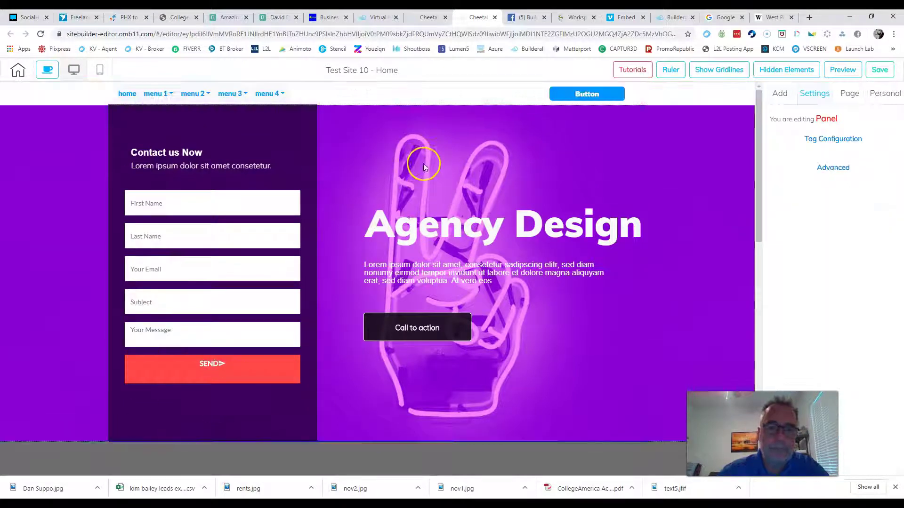
pyautogui.click(432, 96)
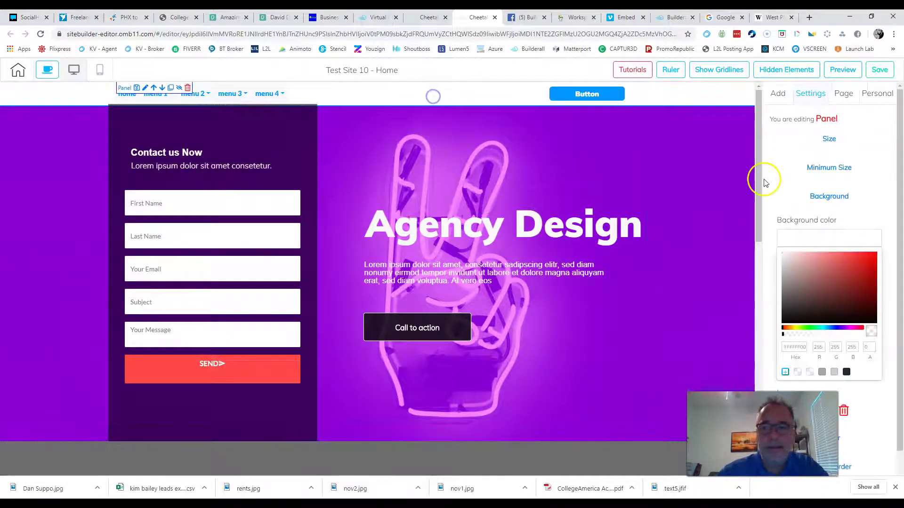
# Step: Raise the top panel's height to 389 and delete its placeholder button
pyautogui.click(832, 141)
pyautogui.moveTo(786, 181); pyautogui.dragTo(797, 181)
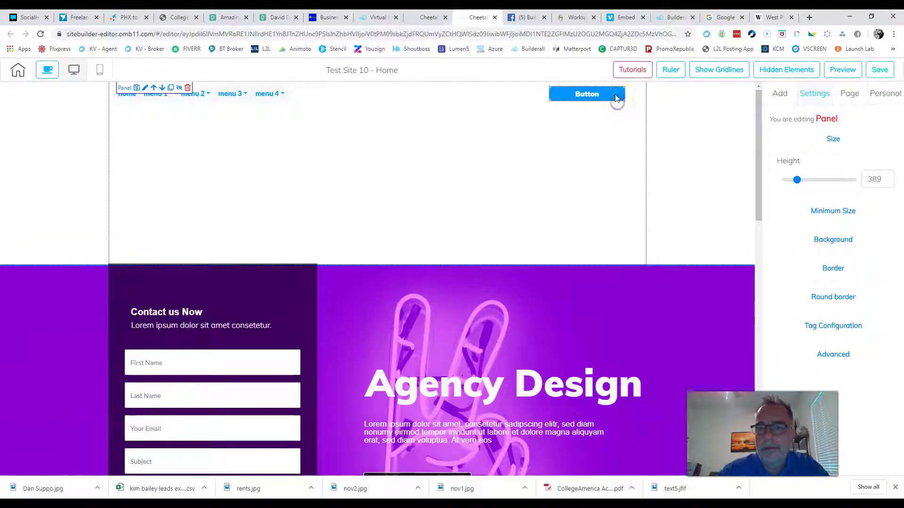
pyautogui.click(615, 96)
pyautogui.click(625, 94)
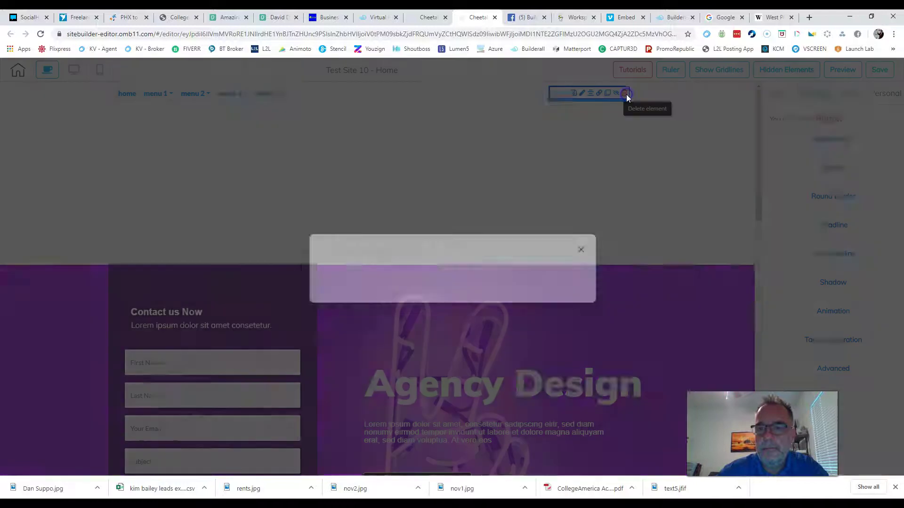
pyautogui.click(553, 275)
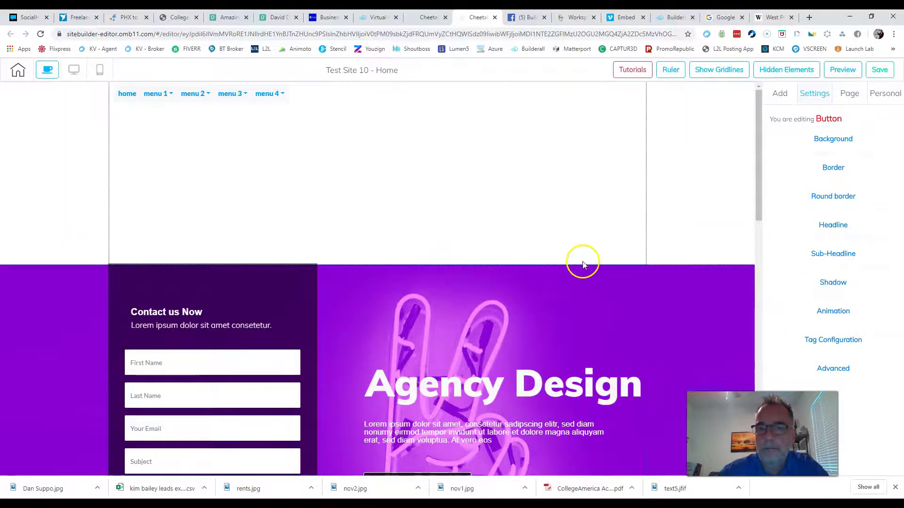
# Step: Delete the panel's navigation menu, leaving the top panel empty
pyautogui.click(251, 97)
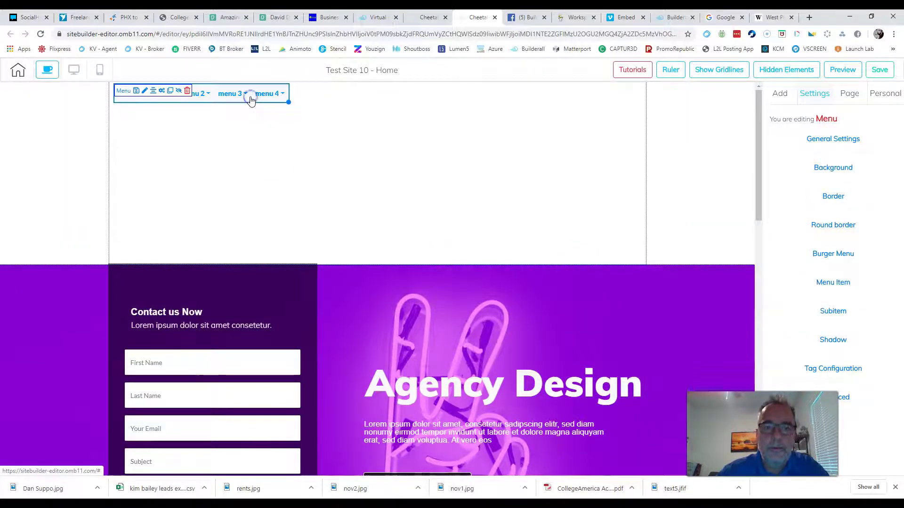
pyautogui.click(188, 91)
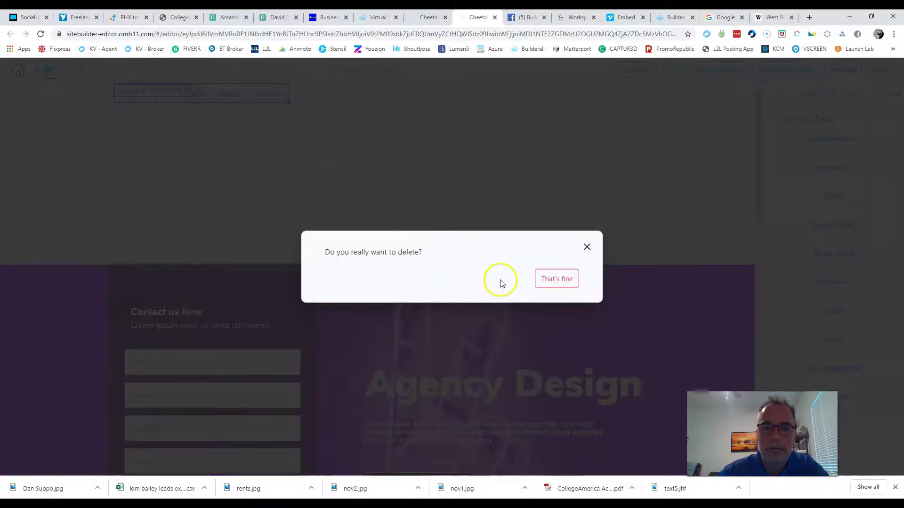
pyautogui.click(549, 281)
pyautogui.click(519, 138)
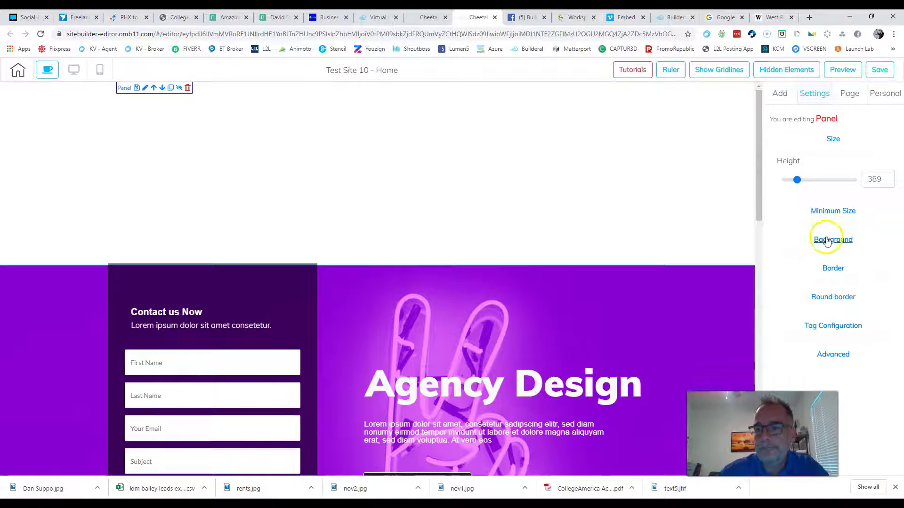
# Step: Give the top panel a fully opaque FF0000 red background
pyautogui.click(827, 241)
pyautogui.click(801, 277)
pyautogui.click(817, 350)
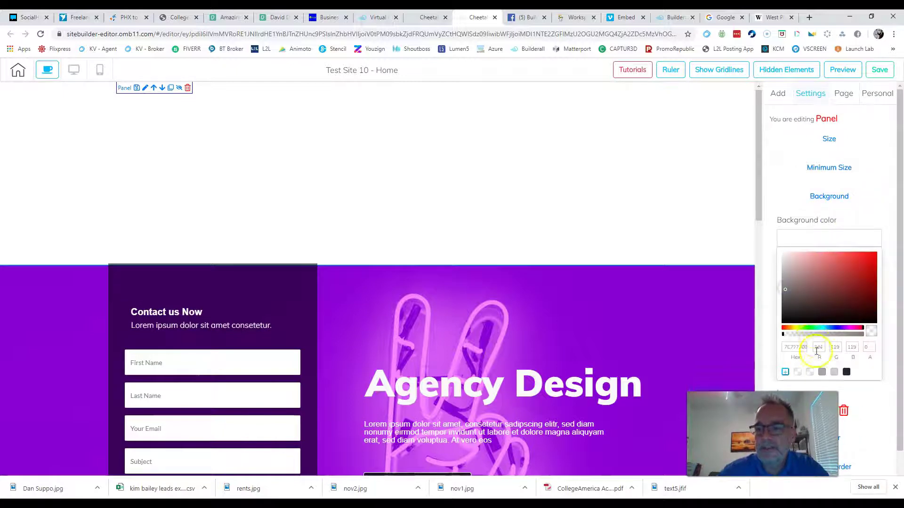
pyautogui.moveTo(811, 339); pyautogui.dragTo(863, 334)
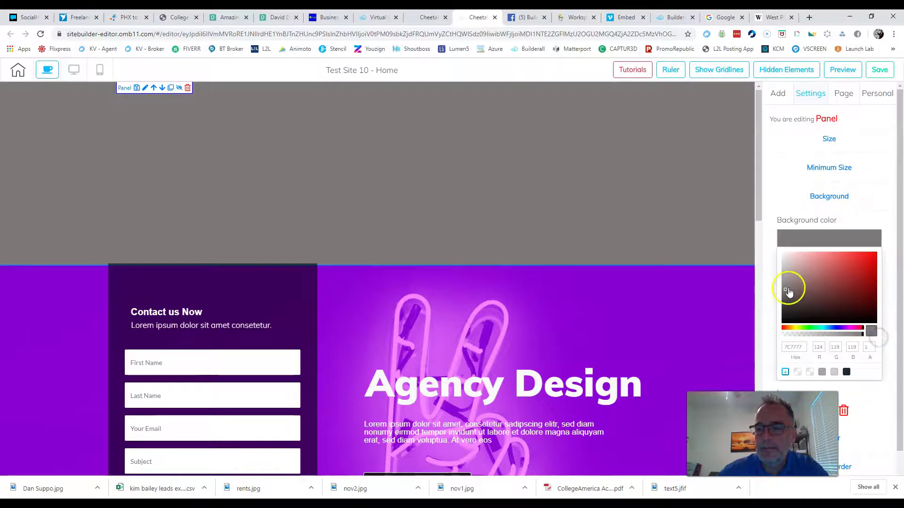
pyautogui.click(848, 282)
pyautogui.moveTo(848, 284); pyautogui.dragTo(895, 238)
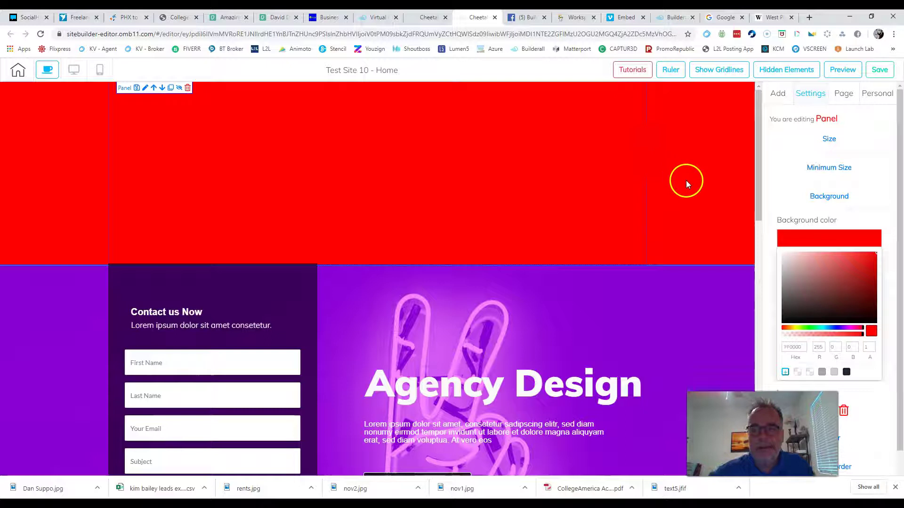
# Step: Browse the Add content options, then reselect the red top panel
pyautogui.click(776, 93)
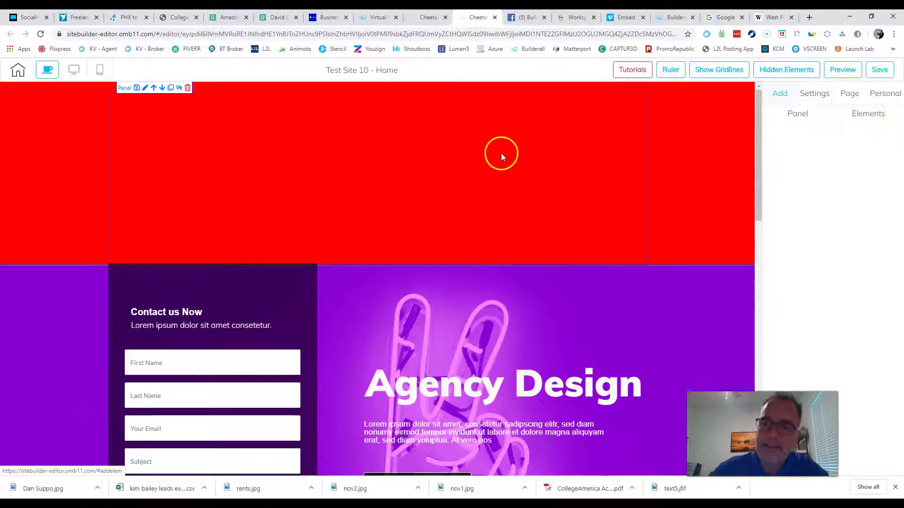
pyautogui.scroll(-2, 625, 223)
pyautogui.scroll(-8, 624, 223)
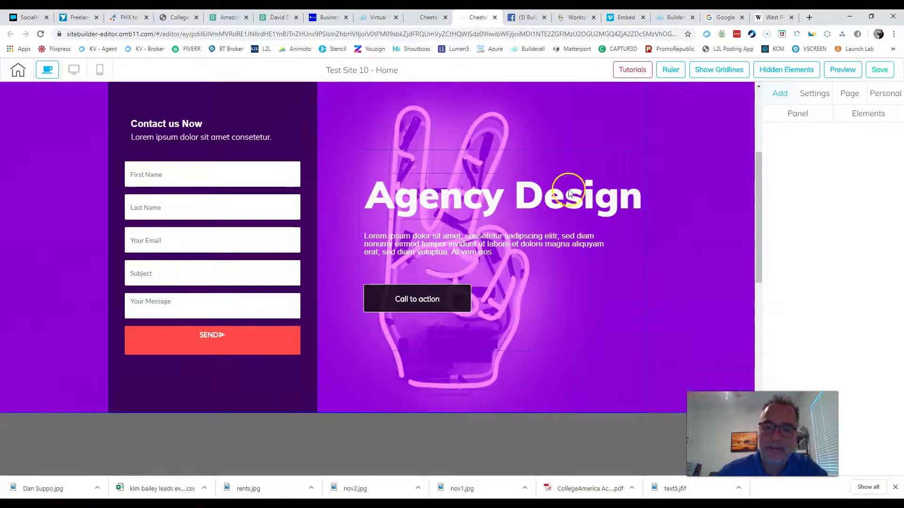
pyautogui.scroll(-5, 546, 310)
pyautogui.scroll(10, 624, 301)
pyautogui.scroll(3, 624, 305)
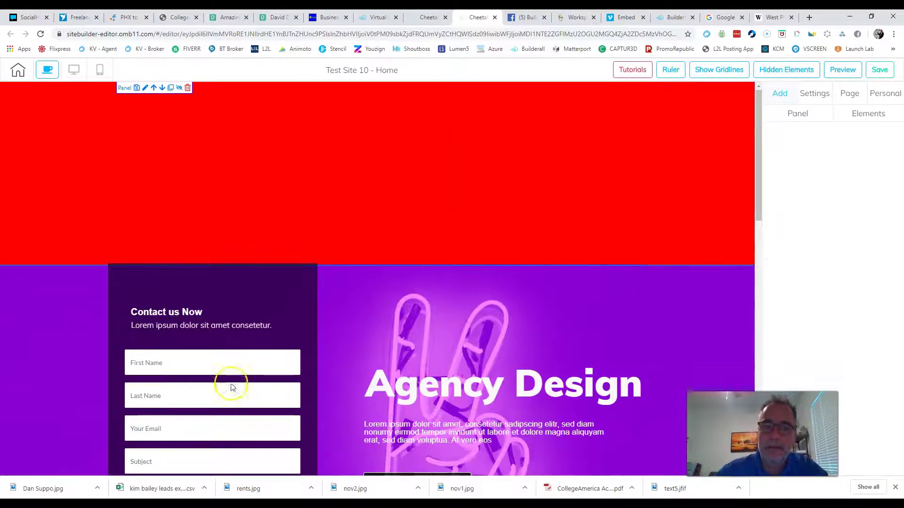
pyautogui.scroll(-4, 456, 236)
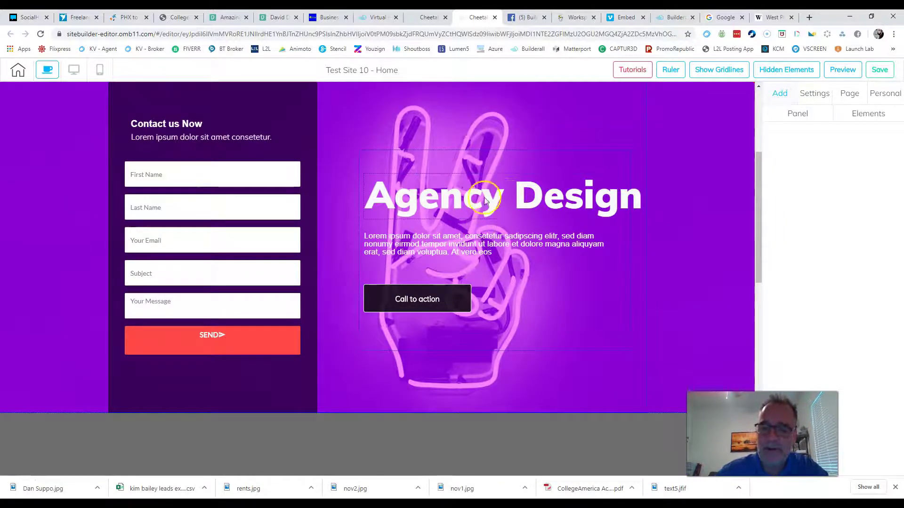
pyautogui.scroll(4, 470, 273)
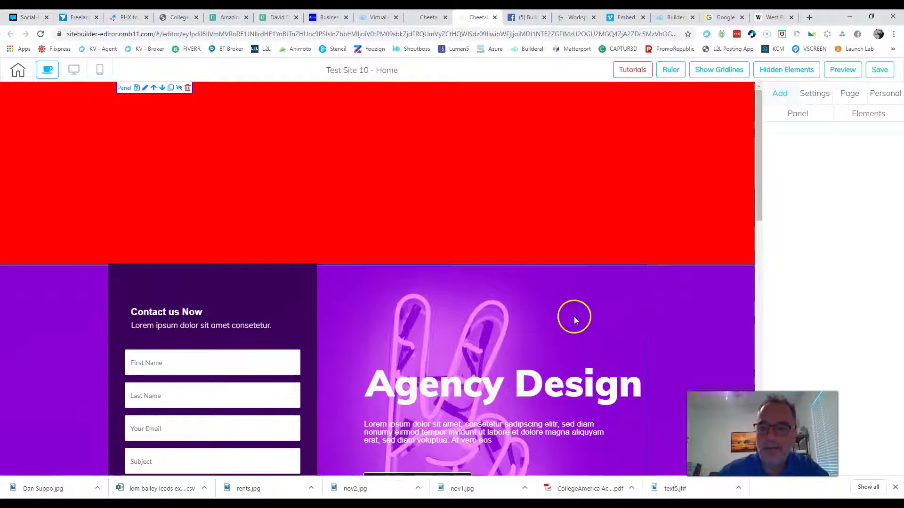
pyautogui.click(370, 183)
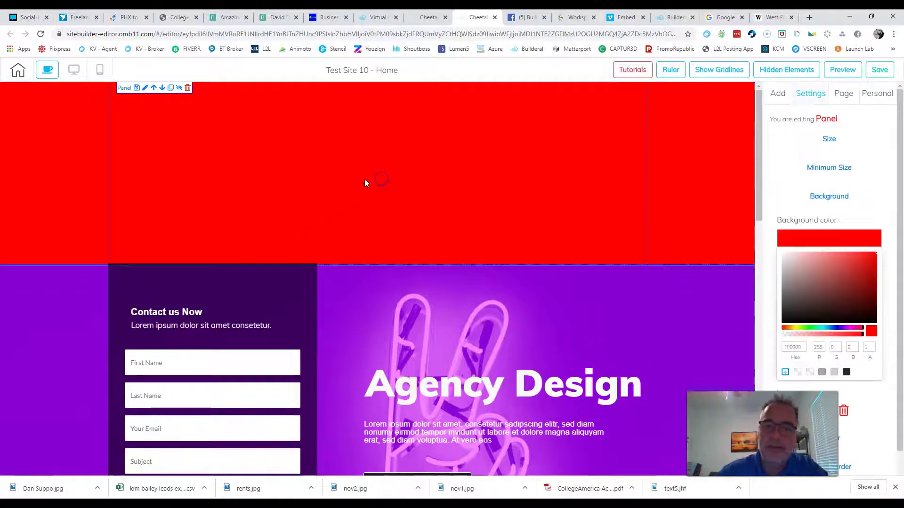
# Step: Drag an Image element into the red top panel and shift it right into position
pyautogui.click(362, 148)
pyautogui.click(778, 93)
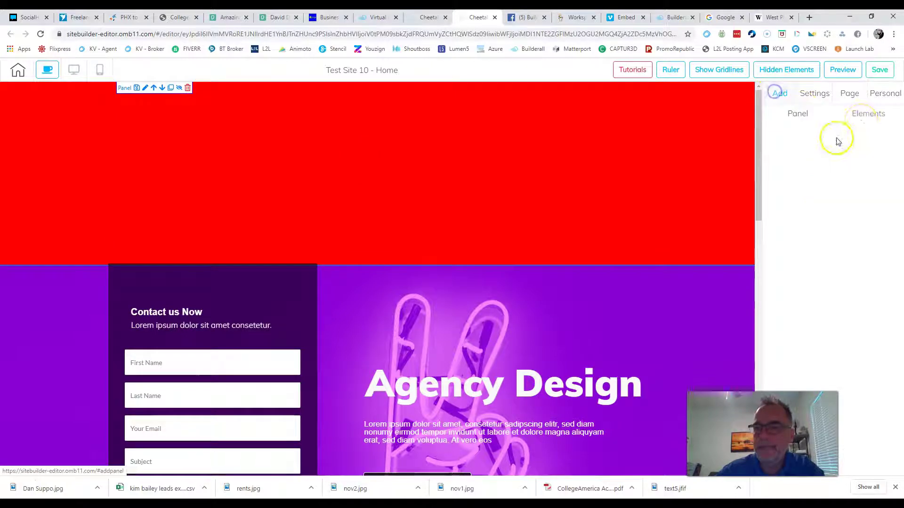
pyautogui.click(863, 117)
pyautogui.scroll(-2, 827, 262)
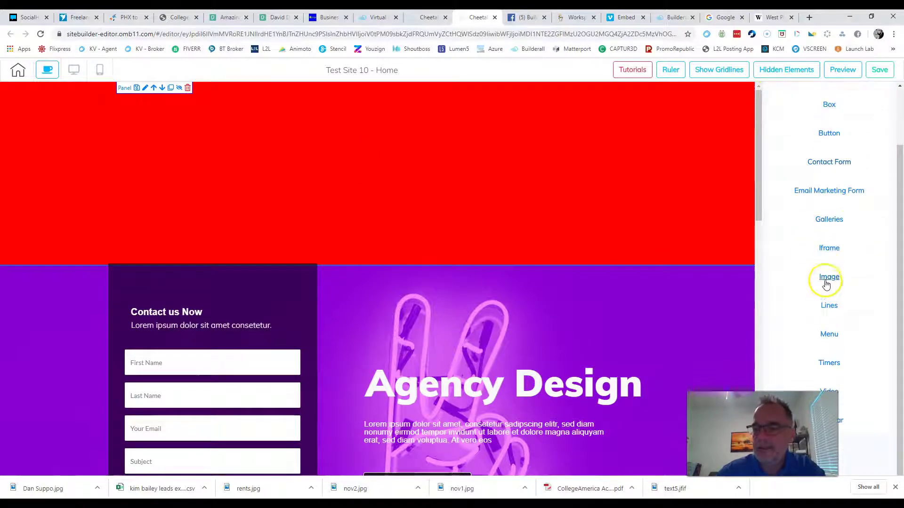
pyautogui.moveTo(825, 284)
pyautogui.moveTo(831, 316); pyautogui.dragTo(384, 156)
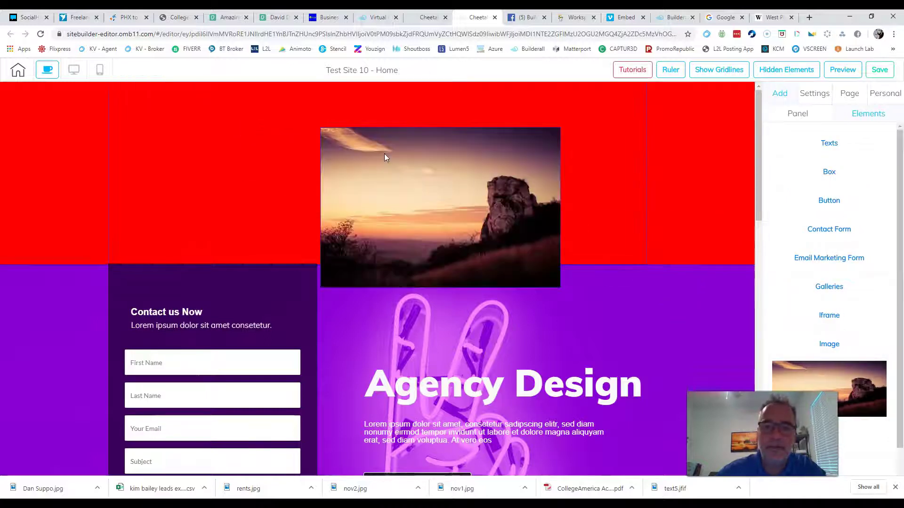
pyautogui.moveTo(413, 184); pyautogui.dragTo(368, 150)
pyautogui.moveTo(470, 165)
pyautogui.mouseDown()
pyautogui.moveTo(514, 172)
pyautogui.moveTo(309, 160)
pyautogui.moveTo(329, 163)
pyautogui.moveTo(403, 221)
pyautogui.moveTo(517, 376)
pyautogui.moveTo(549, 375)
pyautogui.moveTo(496, 268)
pyautogui.moveTo(470, 174)
pyautogui.mouseUp()
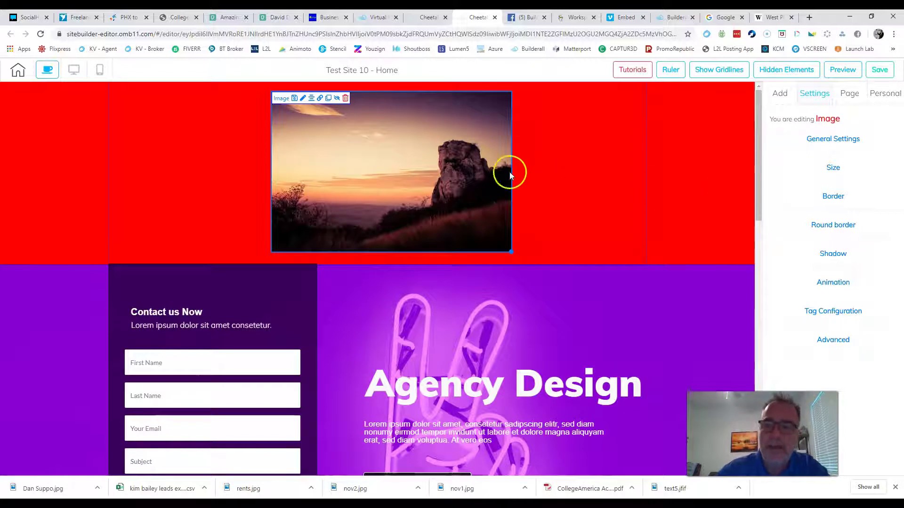
# Step: Replace the image with the 'gps home hunter' logo from User files and nudge it toward centre
pyautogui.click(822, 138)
pyautogui.scroll(-1, 835, 221)
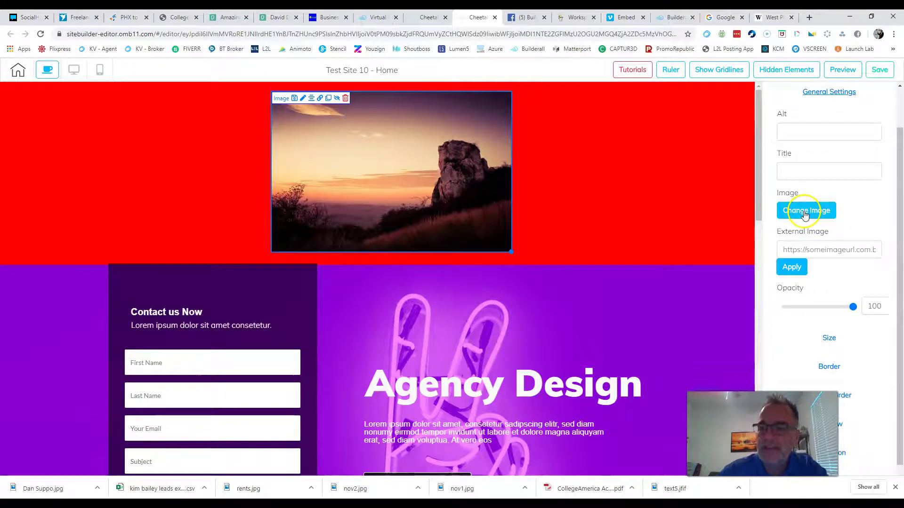
pyautogui.click(805, 212)
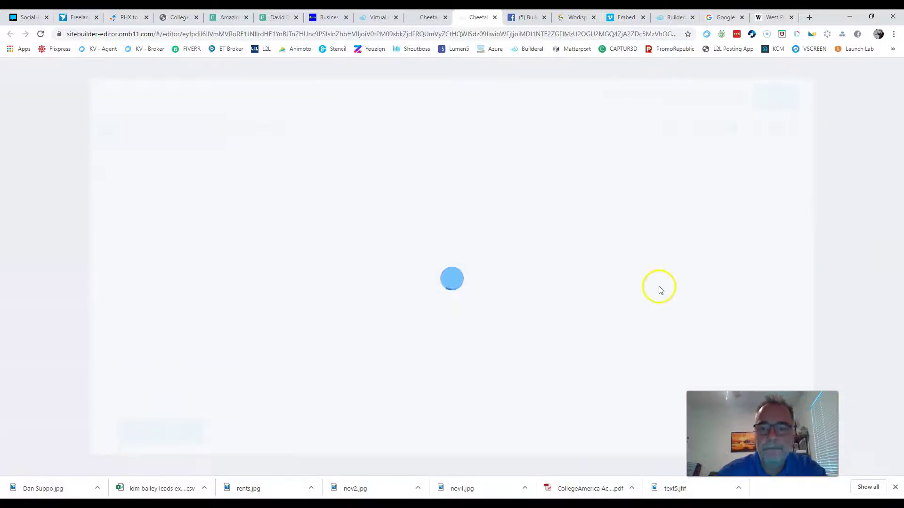
pyautogui.scroll(-3, 545, 236)
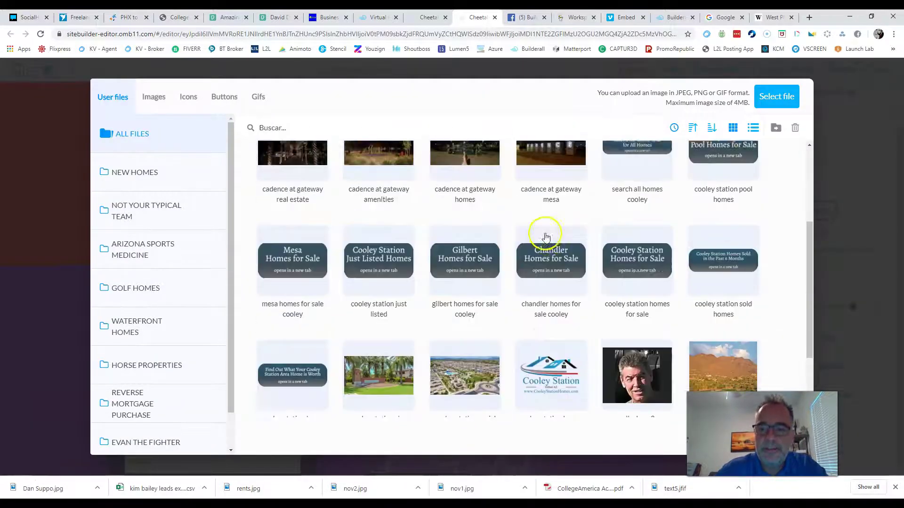
pyautogui.scroll(4, 544, 236)
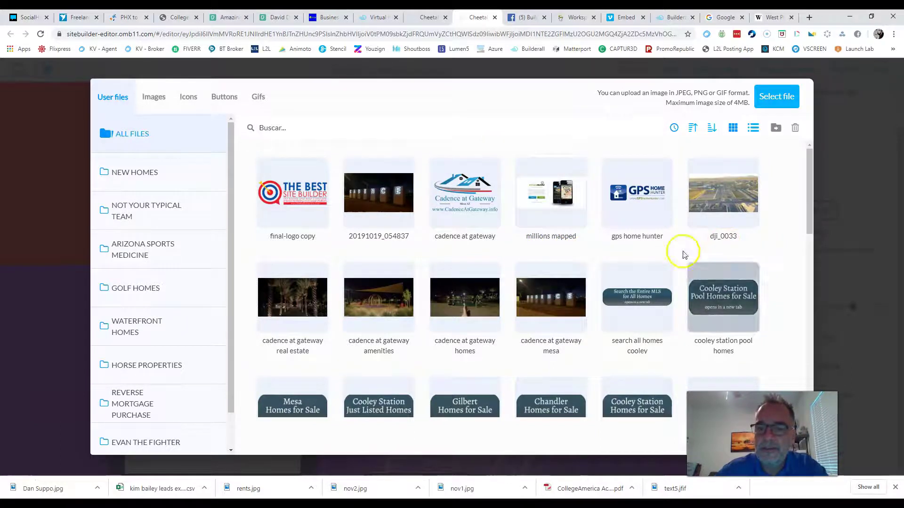
pyautogui.click(648, 213)
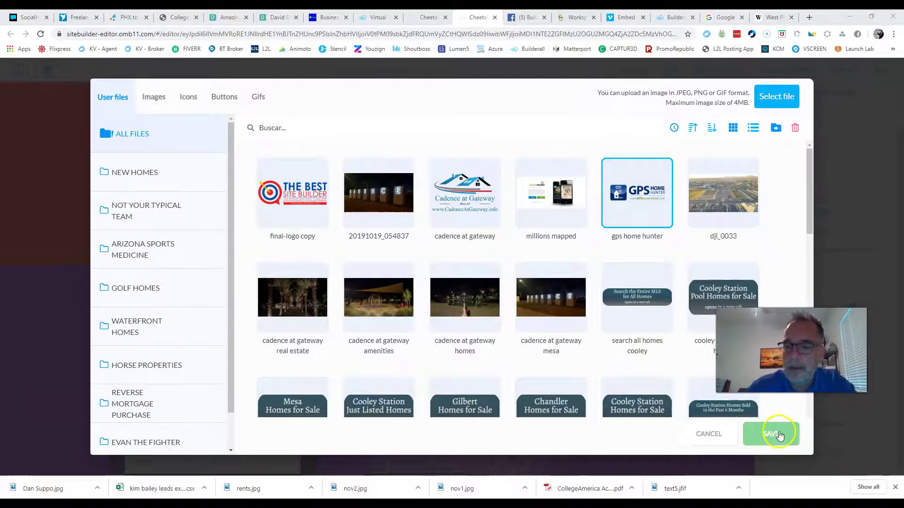
pyautogui.click(777, 432)
pyautogui.moveTo(433, 153)
pyautogui.mouseDown()
pyautogui.moveTo(460, 142)
pyautogui.moveTo(445, 144)
pyautogui.mouseUp()
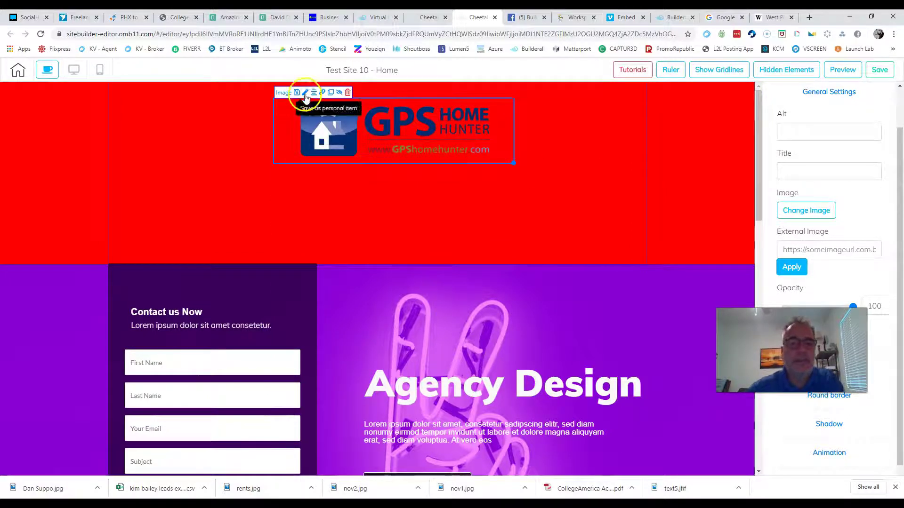
# Step: Reposition the GPS Home Hunter logo toward the left of the red panel
pyautogui.moveTo(452, 144); pyautogui.dragTo(349, 138)
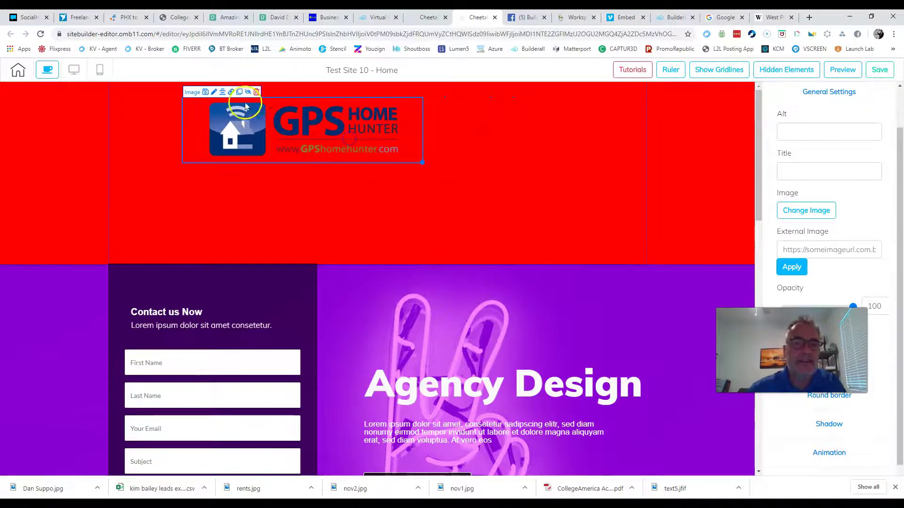
pyautogui.click(221, 92)
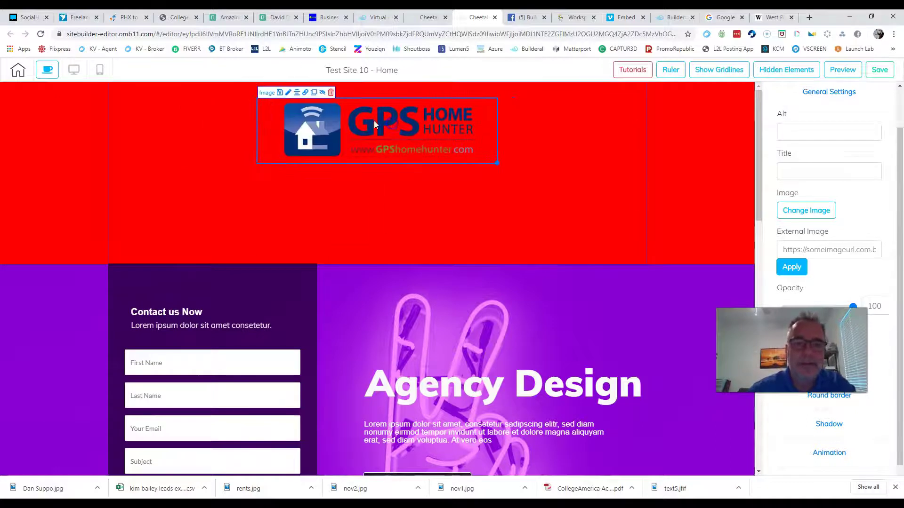
pyautogui.click(621, 143)
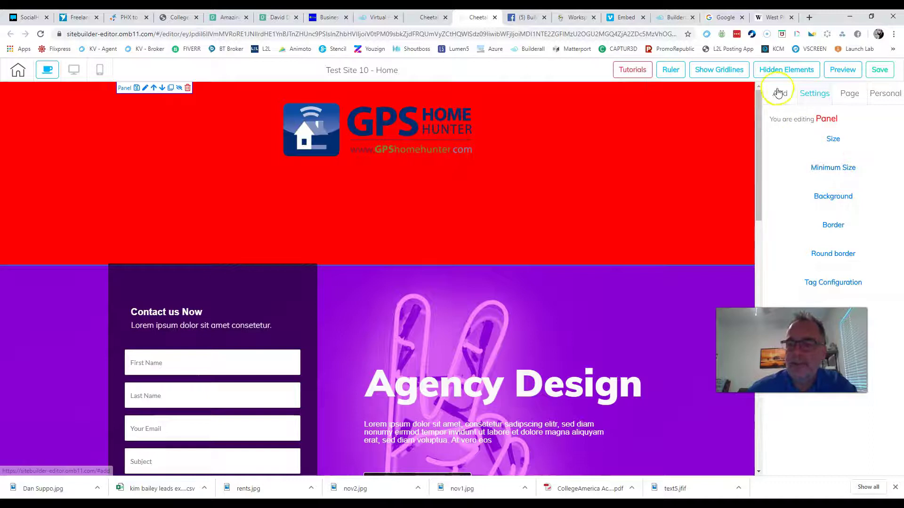
pyautogui.moveTo(413, 154); pyautogui.dragTo(293, 138)
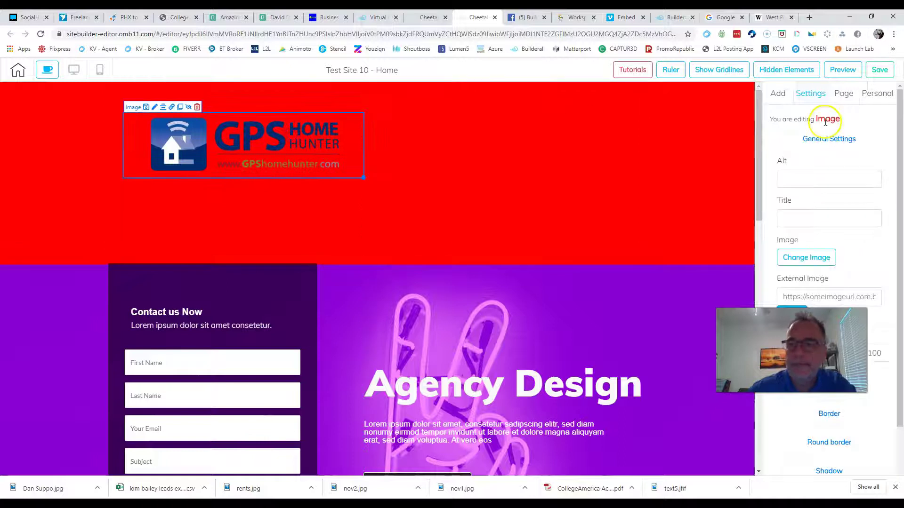
pyautogui.click(776, 93)
# Step: Shorten the red header panel to a height of 280
pyautogui.click(530, 157)
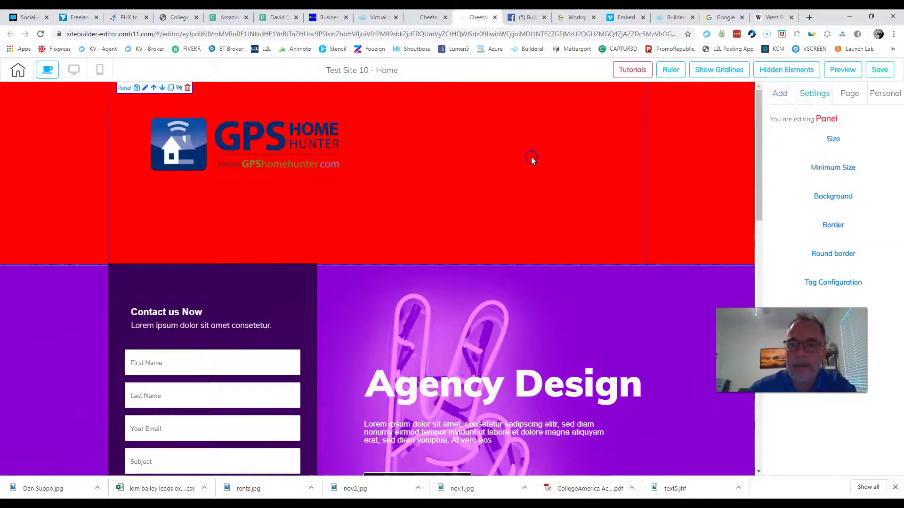
pyautogui.click(832, 140)
pyautogui.moveTo(797, 180); pyautogui.dragTo(794, 185)
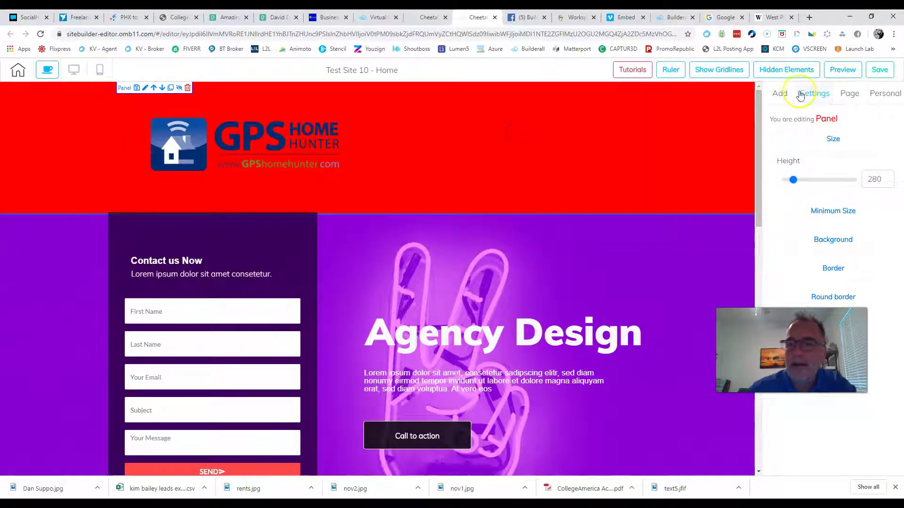
pyautogui.click(778, 93)
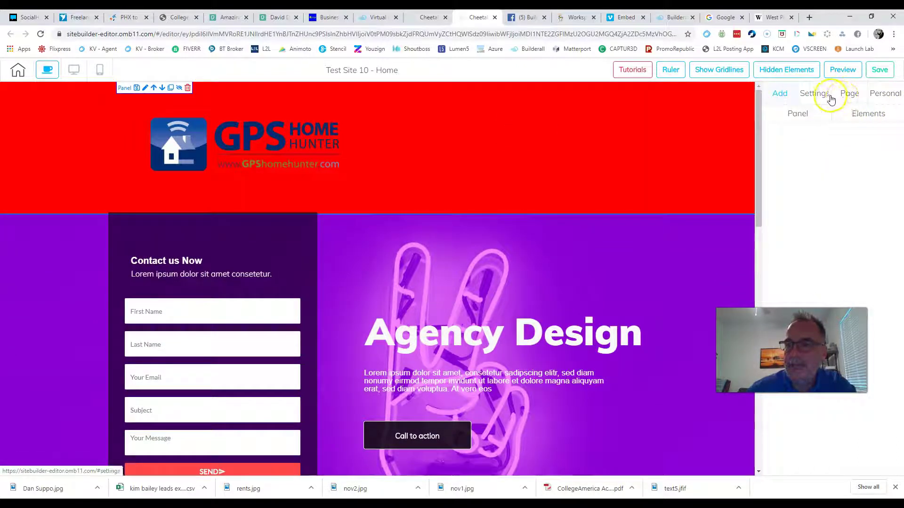
# Step: Add a Title H2 heading in the red header reading 'Your Name' with a phone number beneath
pyautogui.click(868, 114)
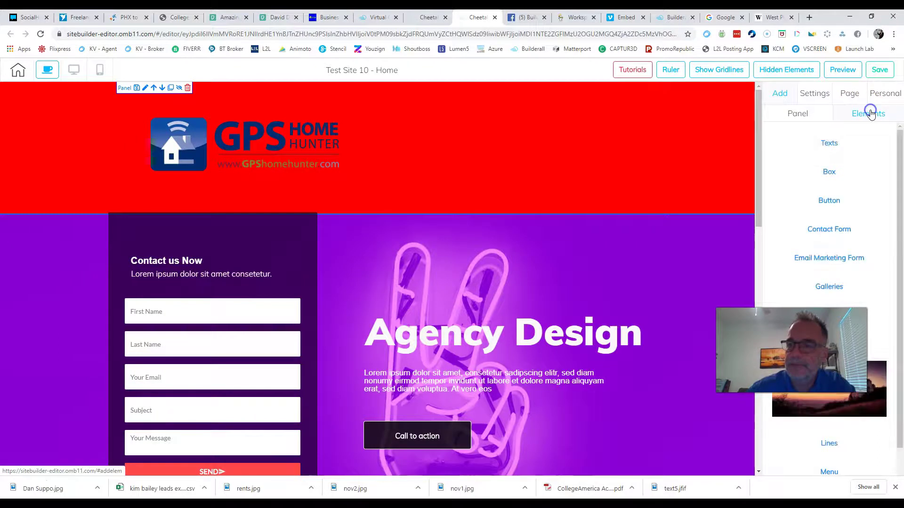
pyautogui.click(827, 144)
pyautogui.scroll(-2, 812, 164)
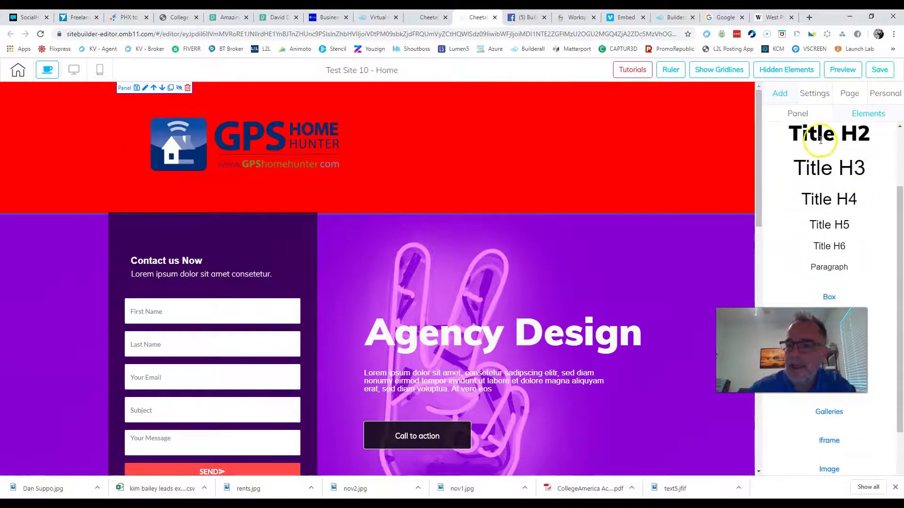
pyautogui.moveTo(821, 135); pyautogui.dragTo(494, 124)
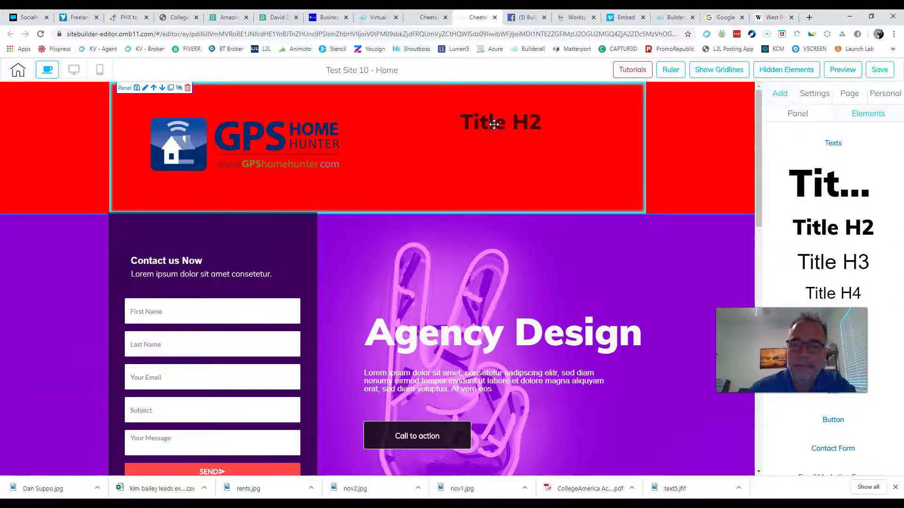
pyautogui.doubleClick(493, 124)
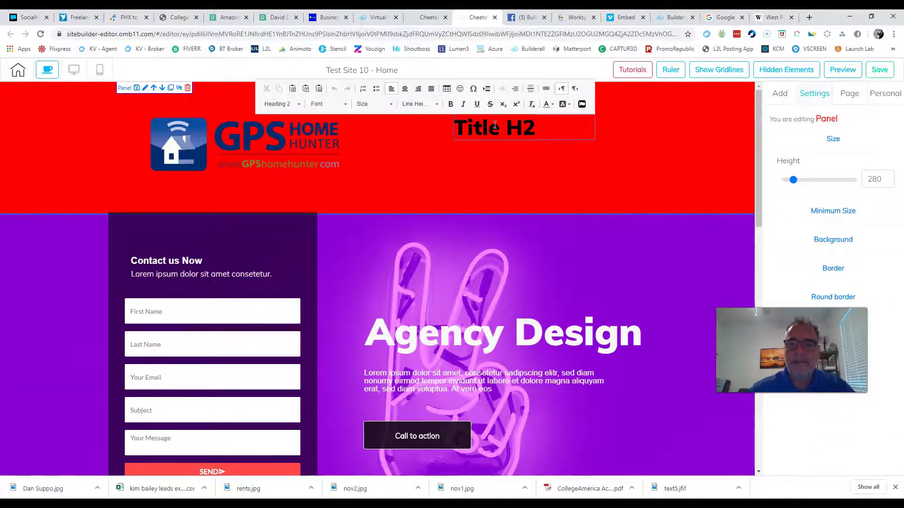
pyautogui.write('Your Name')
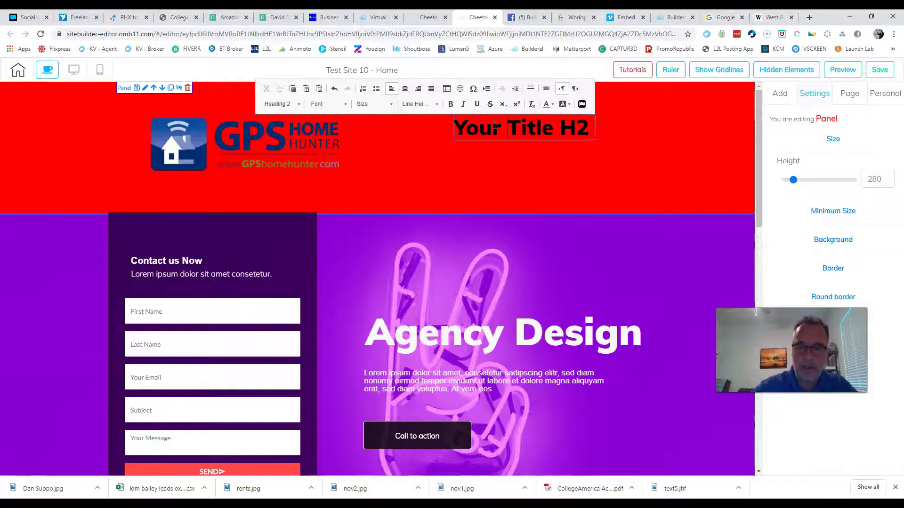
pyautogui.press('Delete')
pyautogui.press('Delete')
pyautogui.press('Delete')
pyautogui.press('Delete')
pyautogui.press('Delete')
pyautogui.press('Delete')
pyautogui.press('Delete')
pyautogui.press('Delete')
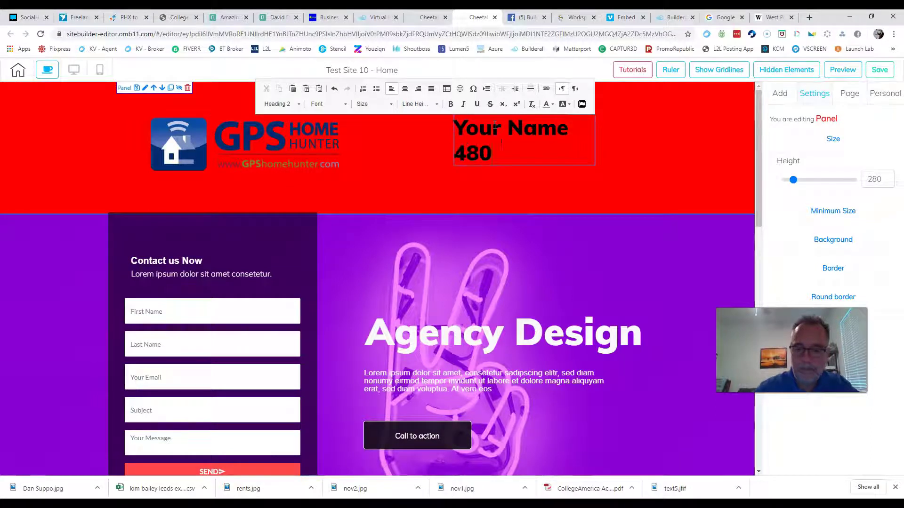
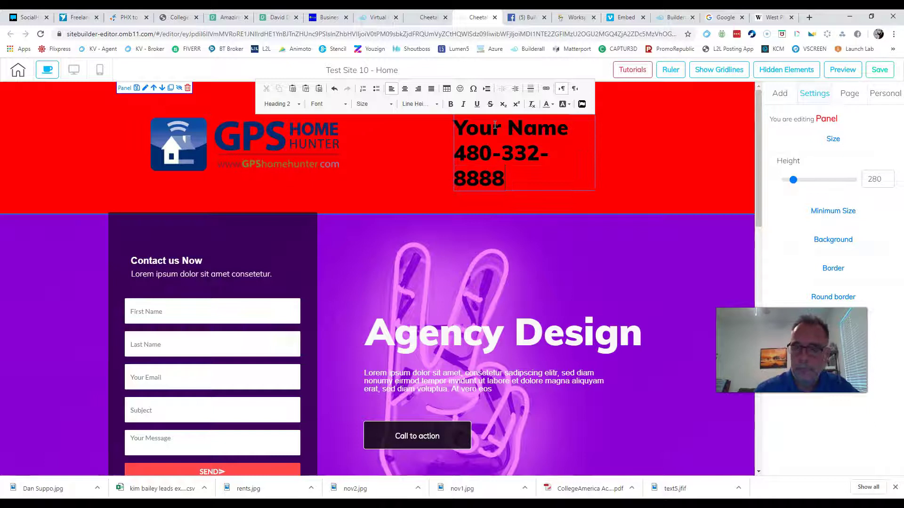
pyautogui.click(724, 151)
pyautogui.click(532, 156)
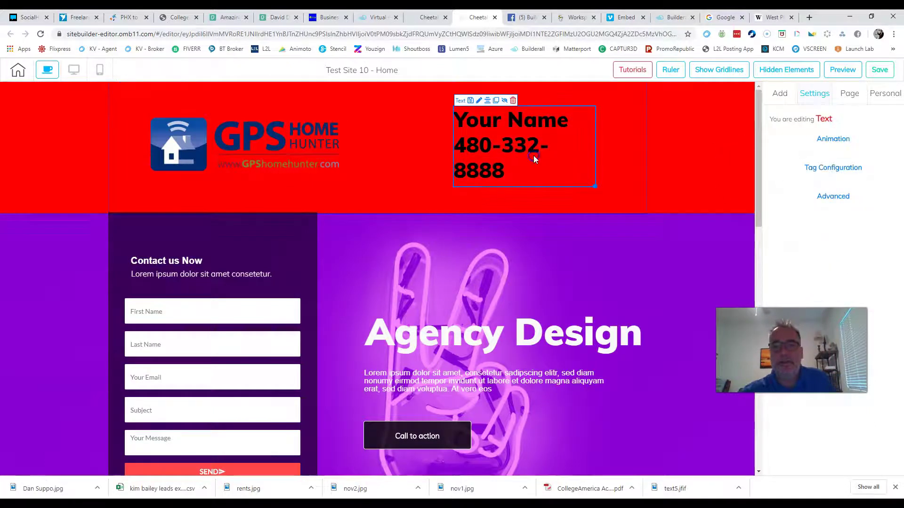
# Step: Widen the heading box so the number fits one line and set the text to Andale Mono
pyautogui.moveTo(596, 186); pyautogui.dragTo(636, 190)
pyautogui.moveTo(568, 137); pyautogui.dragTo(552, 141)
pyautogui.doubleClick(536, 136)
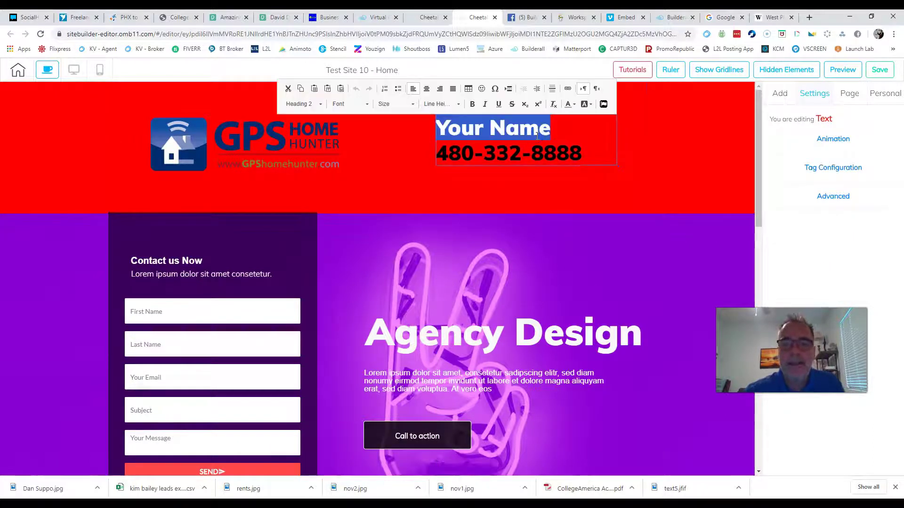
pyautogui.hotkey('ctrl', 'a')
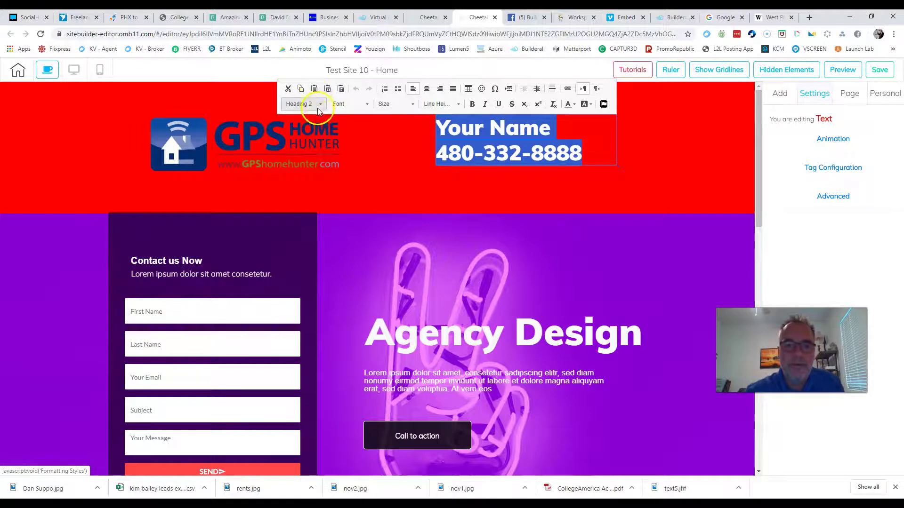
pyautogui.click(367, 105)
pyautogui.click(360, 143)
pyautogui.click(562, 168)
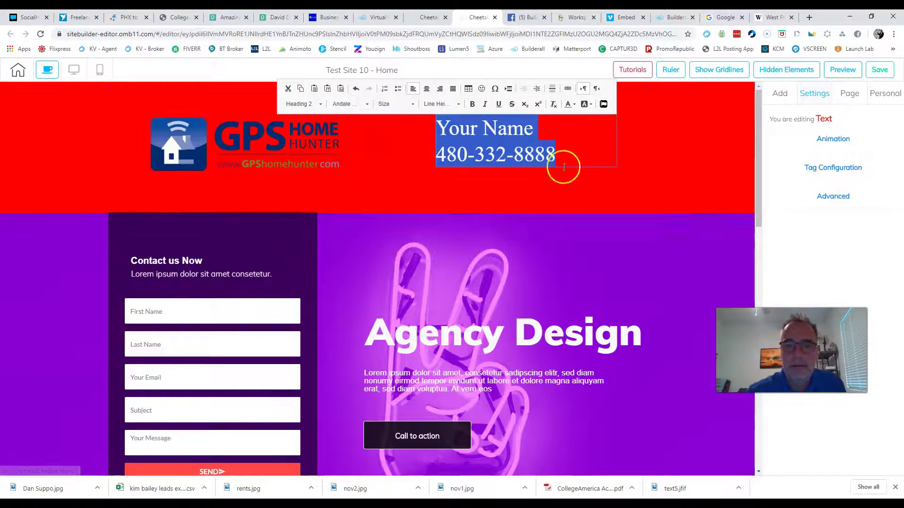
# Step: Set the name and phone heading's text size to 38
pyautogui.click(530, 149)
pyautogui.doubleClick(530, 149)
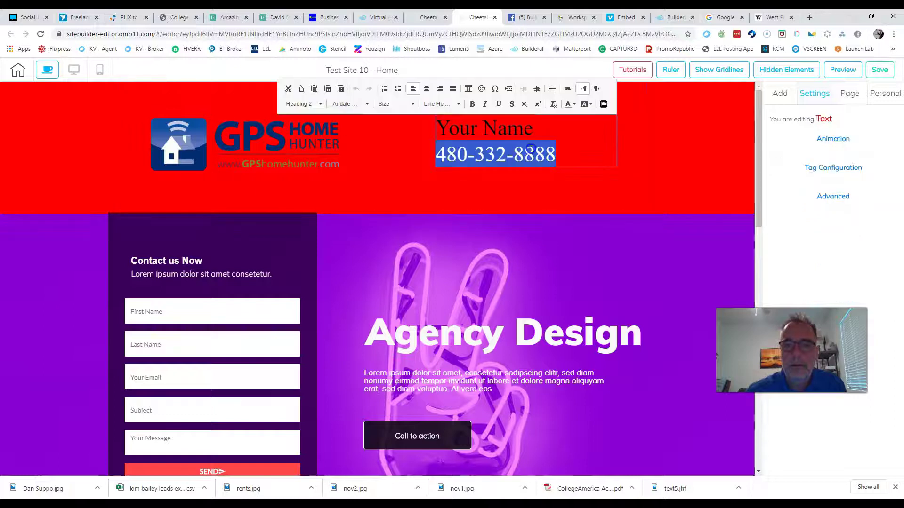
pyautogui.tripleClick(530, 150)
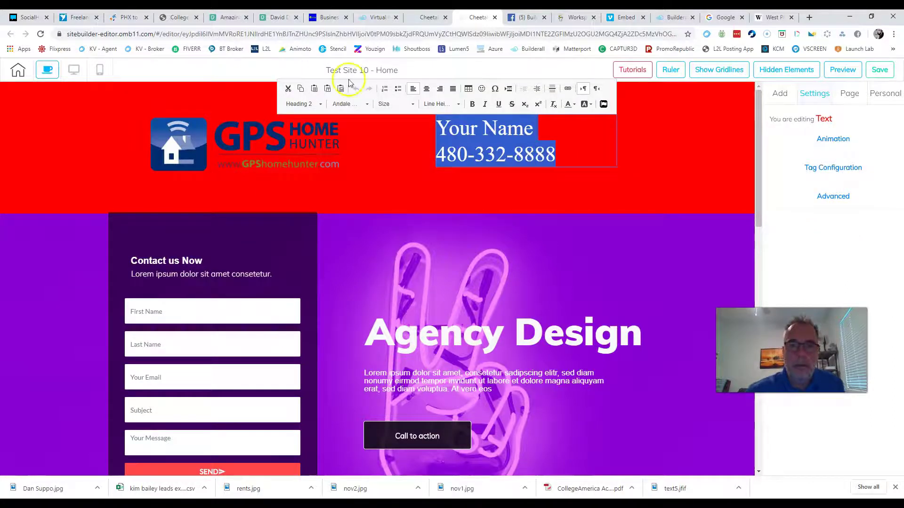
pyautogui.click(403, 104)
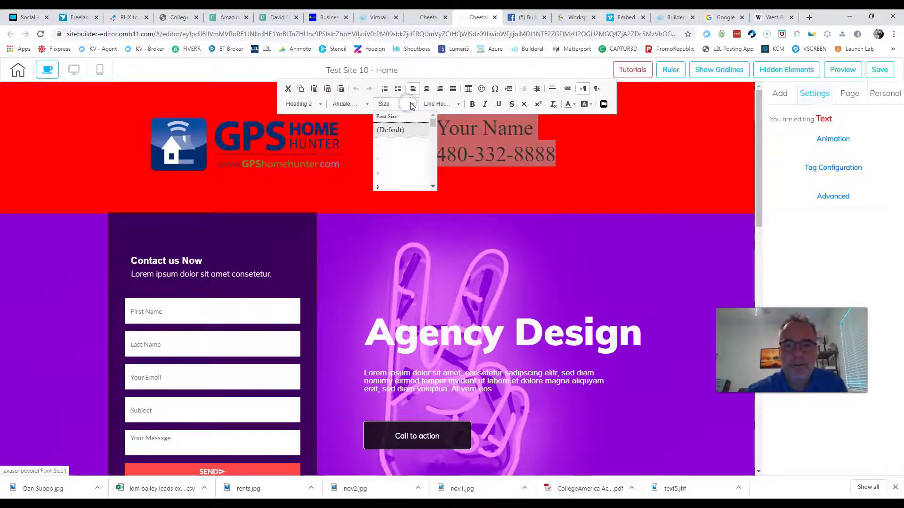
pyautogui.click(403, 172)
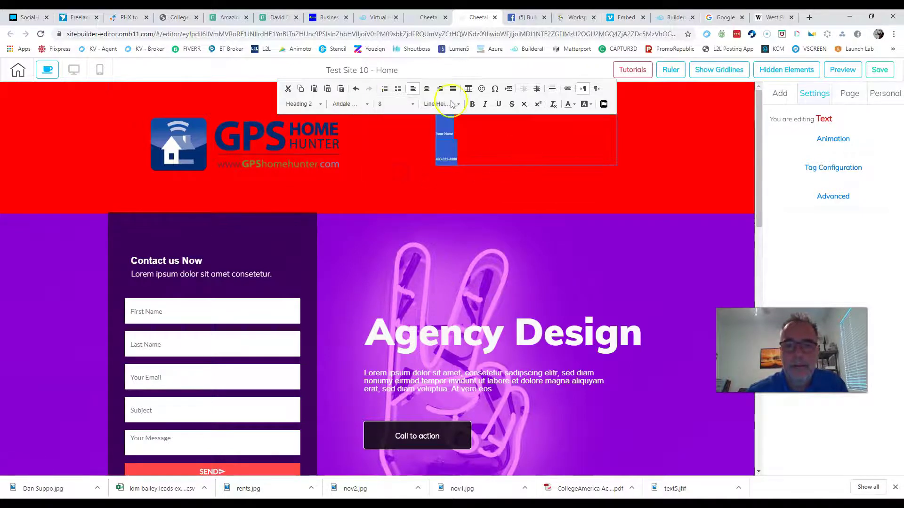
pyautogui.click(416, 104)
pyautogui.scroll(-10, 428, 177)
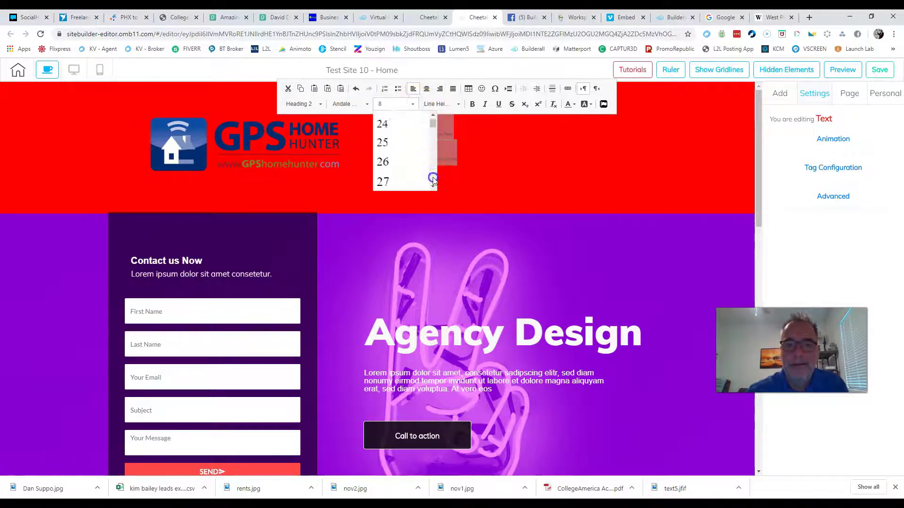
pyautogui.click(392, 173)
pyautogui.click(423, 133)
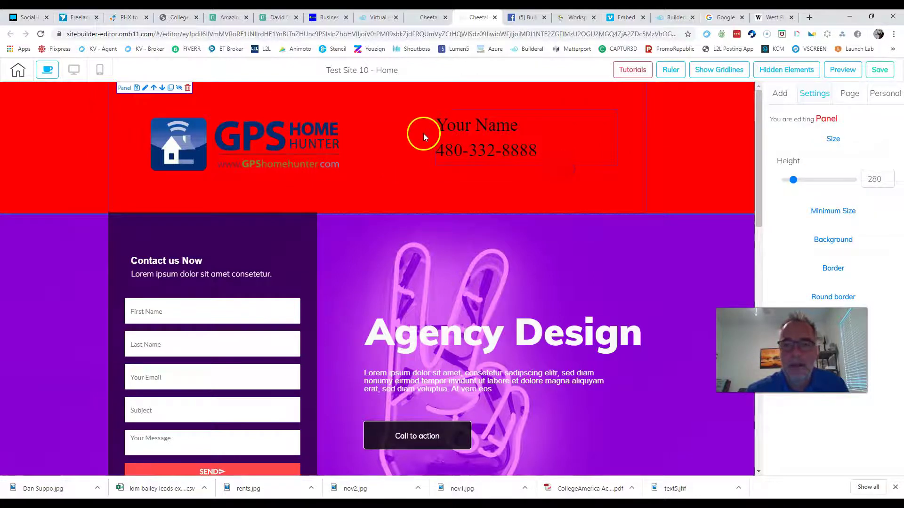
# Step: Center and bold both lines of the name and phone heading
pyautogui.click(485, 151)
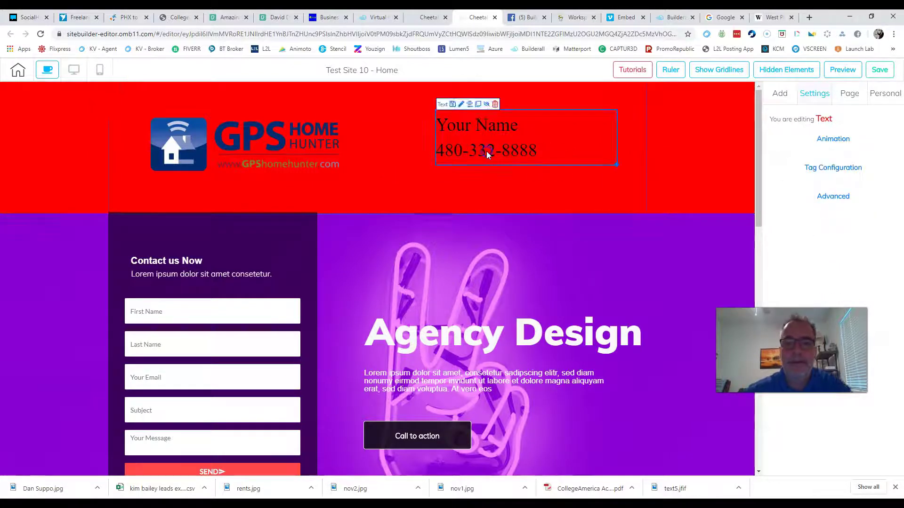
pyautogui.click(487, 151)
pyautogui.tripleClick(487, 151)
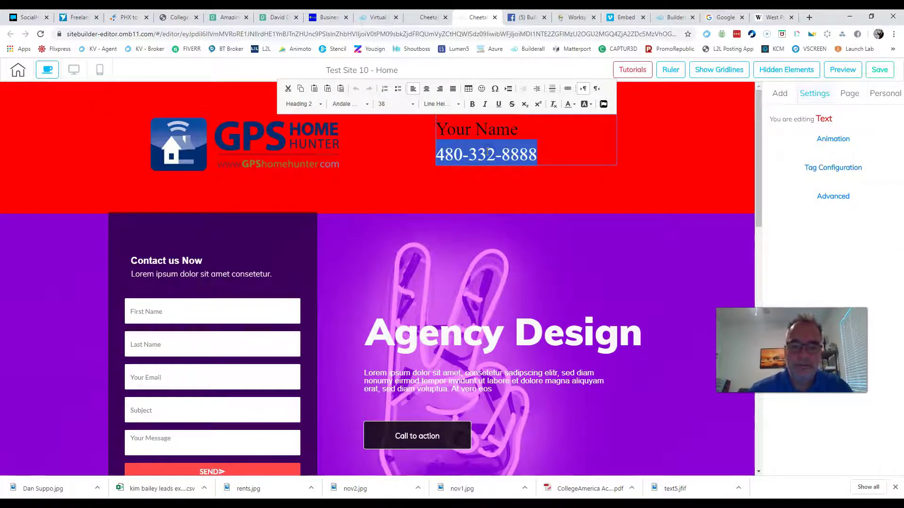
pyautogui.hotkey('ctrl', 'a')
pyautogui.click(425, 88)
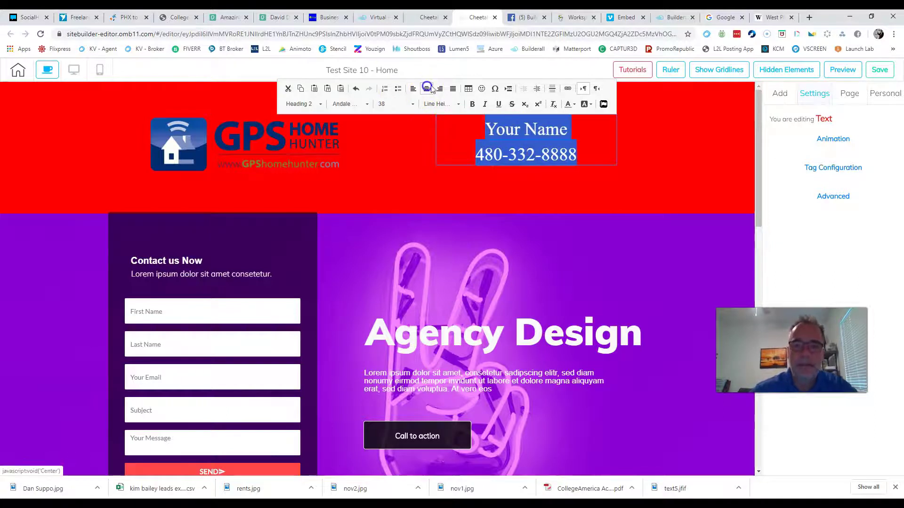
pyautogui.click(472, 104)
pyautogui.click(651, 123)
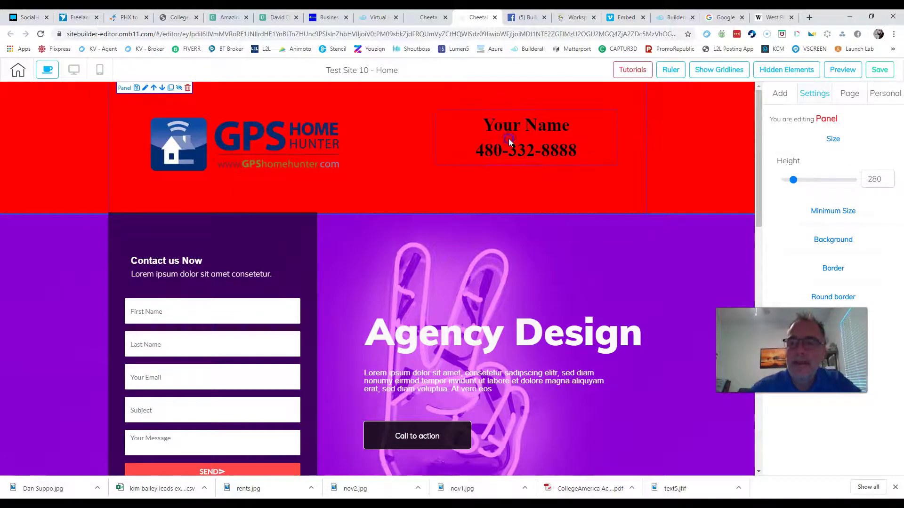
pyautogui.click(508, 139)
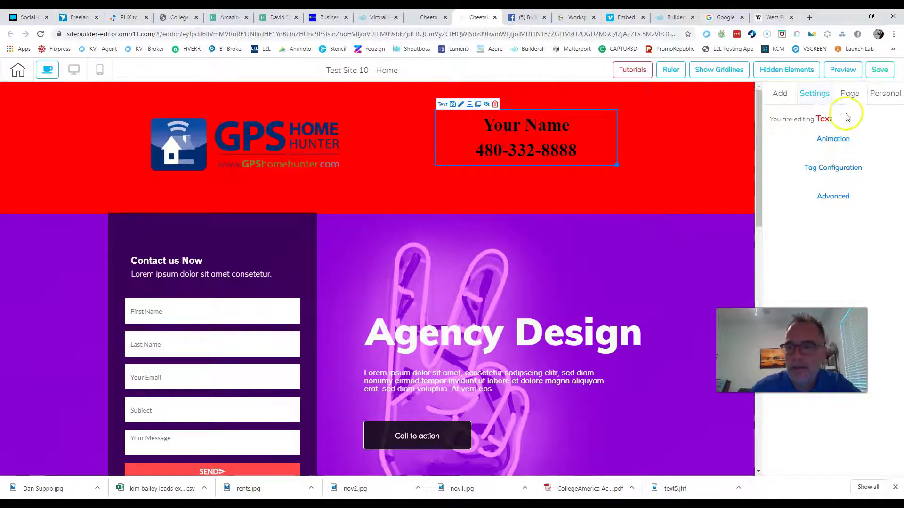
pyautogui.click(849, 93)
# Step: Look through the page's heading font settings, then reselect the red header panel
pyautogui.click(807, 114)
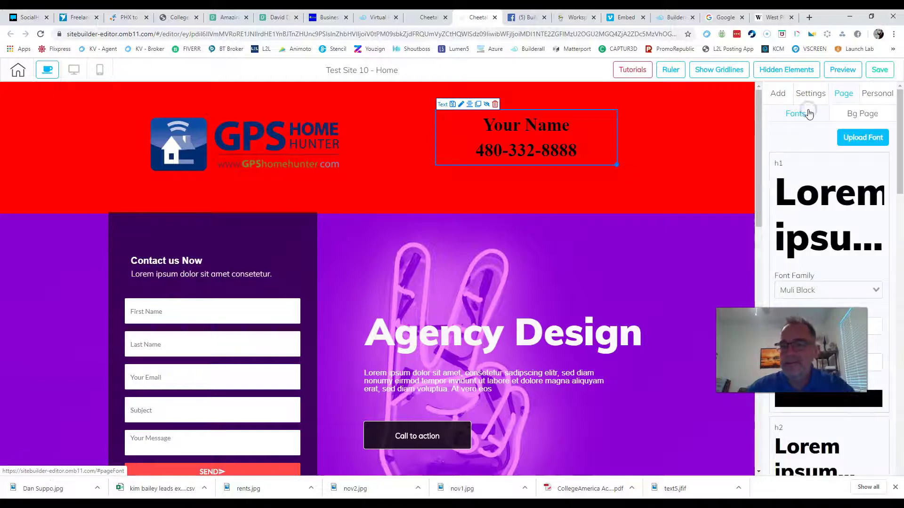
pyautogui.scroll(-1, 815, 231)
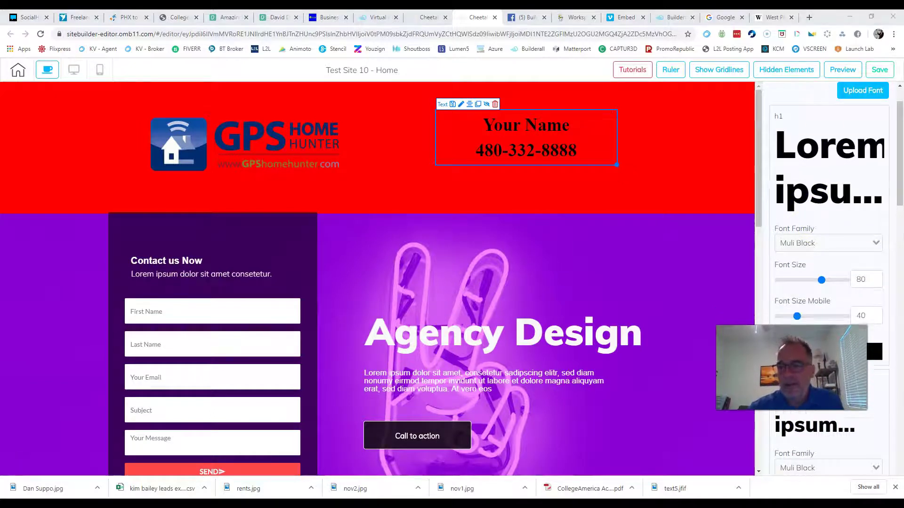
pyautogui.scroll(-1, 819, 203)
pyautogui.scroll(-2, 819, 197)
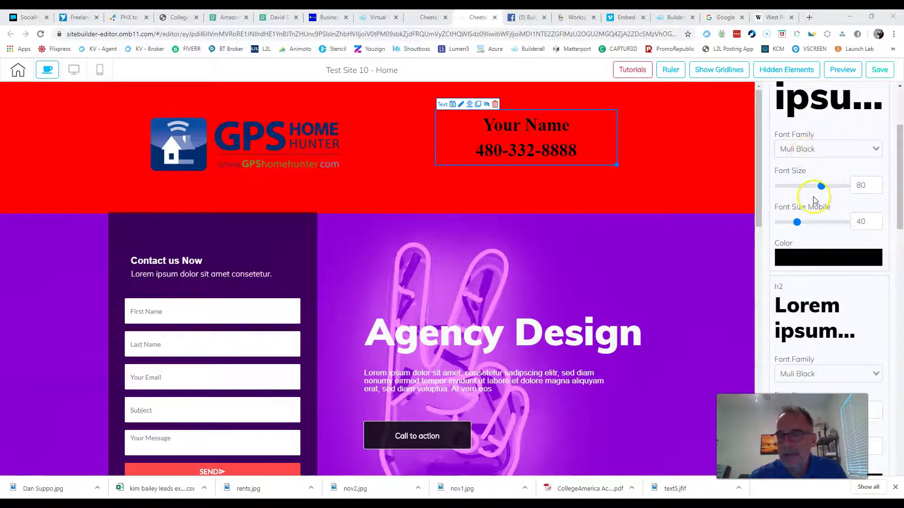
pyautogui.scroll(-3, 816, 208)
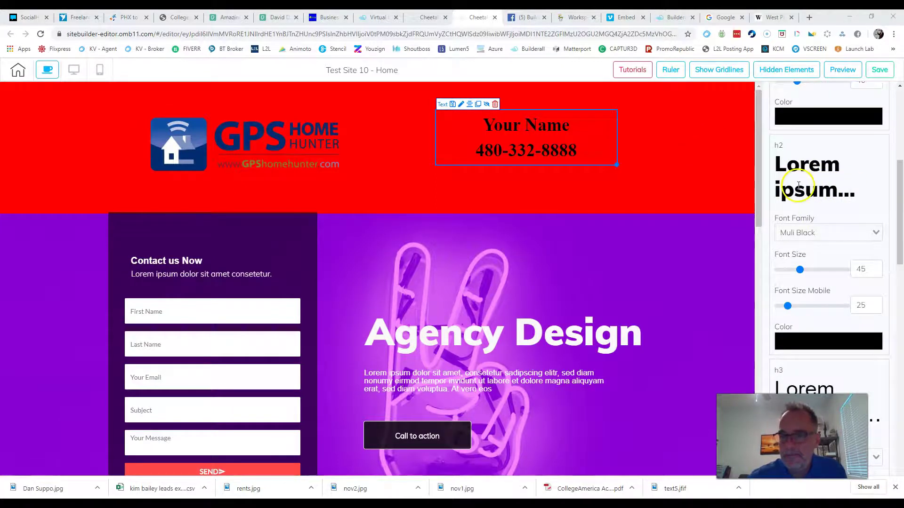
pyautogui.scroll(-2, 827, 244)
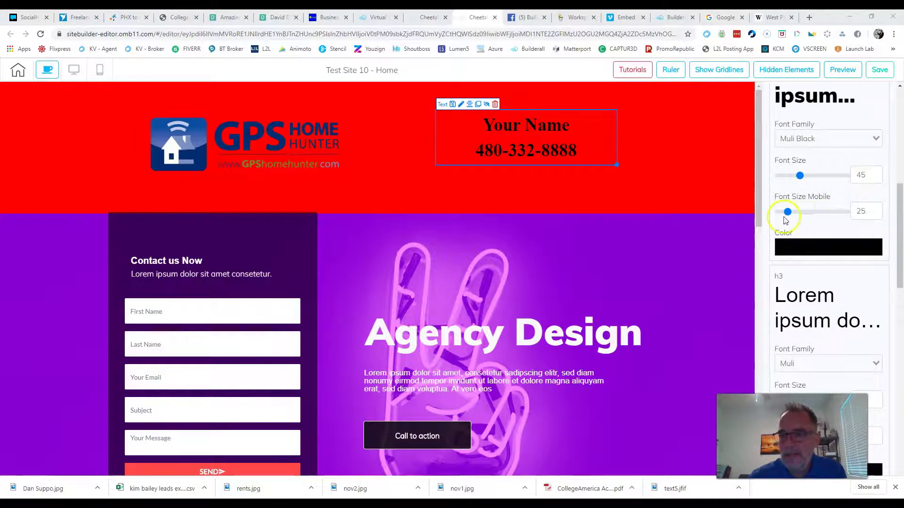
pyautogui.click(693, 159)
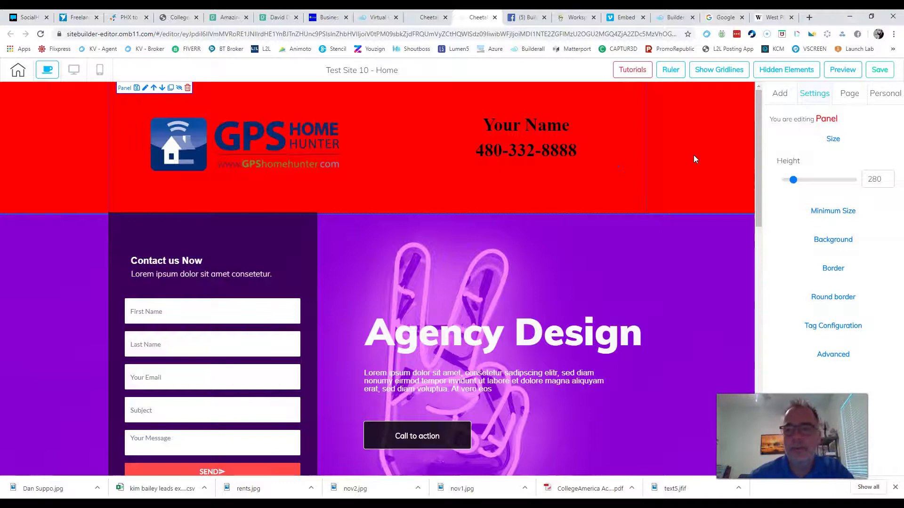
# Step: Save the Home page, dismiss the save notice, and review the page in mobile view
pyautogui.click(881, 70)
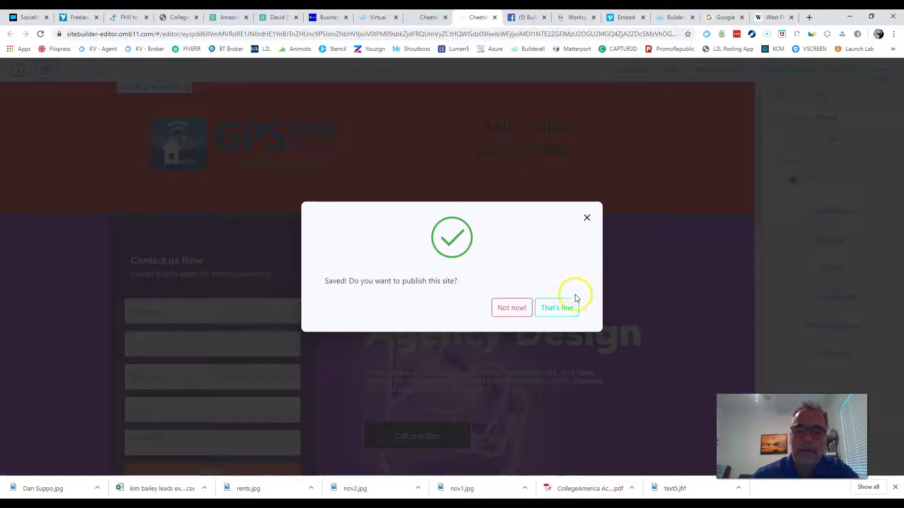
pyautogui.click(546, 313)
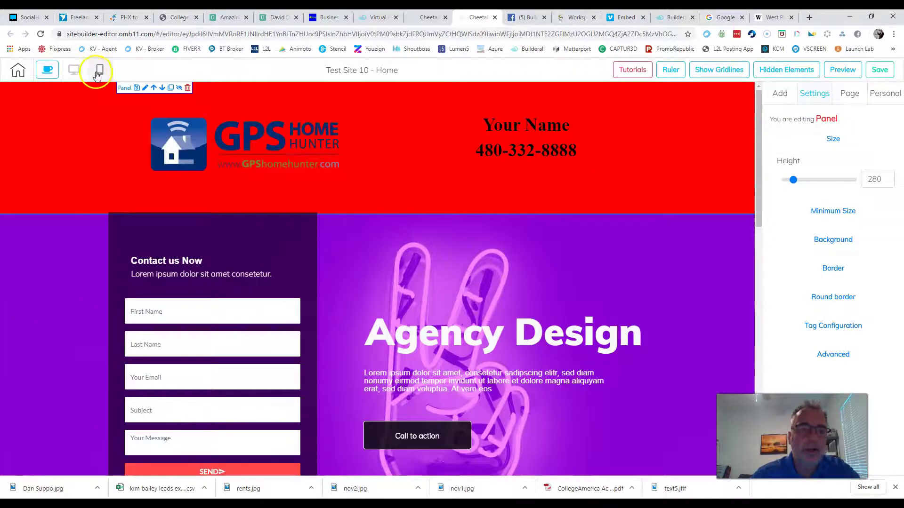
pyautogui.click(100, 72)
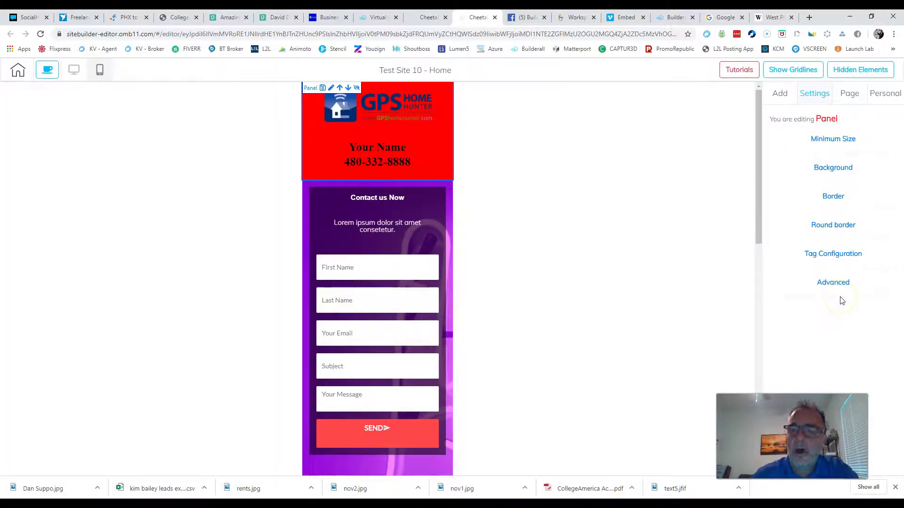
pyautogui.scroll(-15, 656, 283)
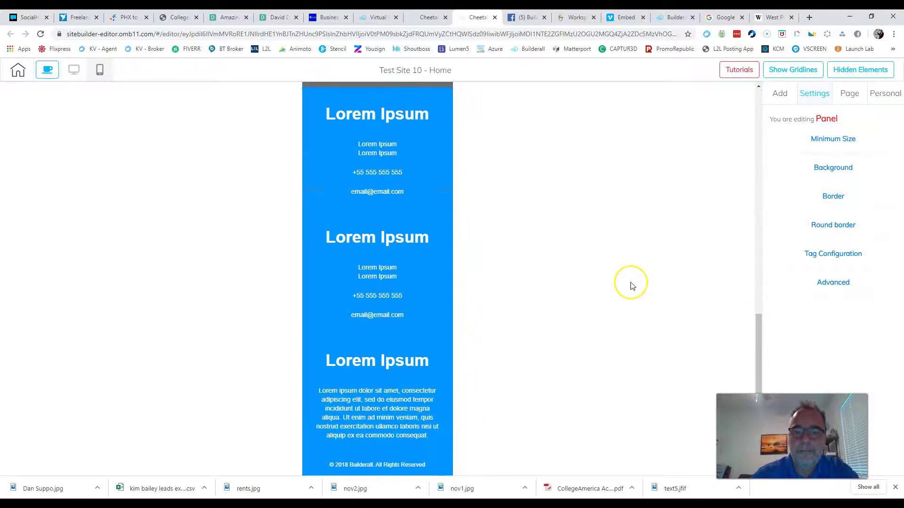
pyautogui.scroll(10, 632, 287)
pyautogui.scroll(5, 632, 287)
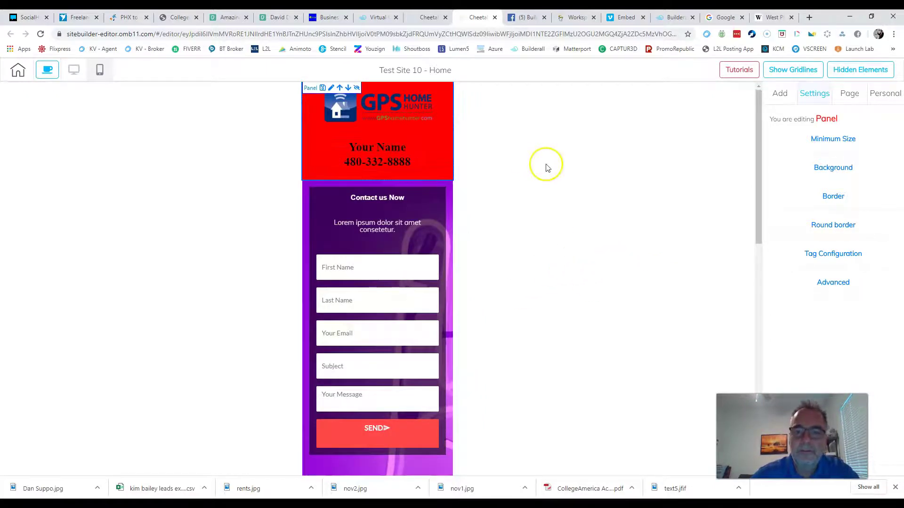
# Step: In mobile view, place the name-and-phone block directly below the logo
pyautogui.click(411, 155)
pyautogui.moveTo(411, 152); pyautogui.dragTo(343, 134)
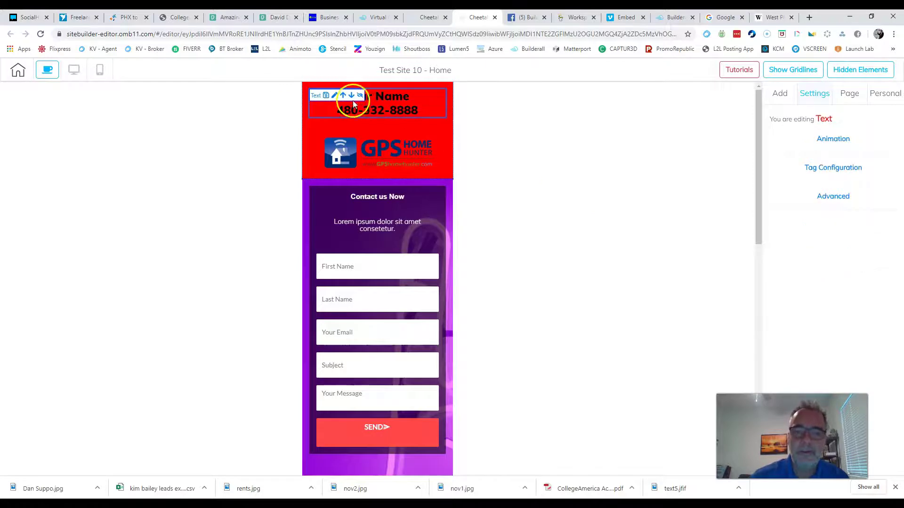
pyautogui.click(351, 95)
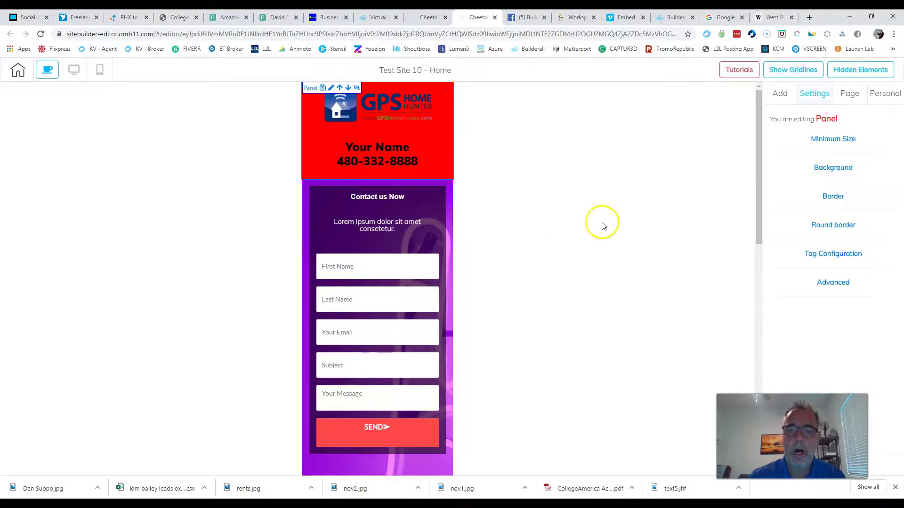
pyautogui.scroll(-7, 588, 231)
# Step: Move the lorem ipsum paragraph above the Agency Design heading
pyautogui.click(388, 177)
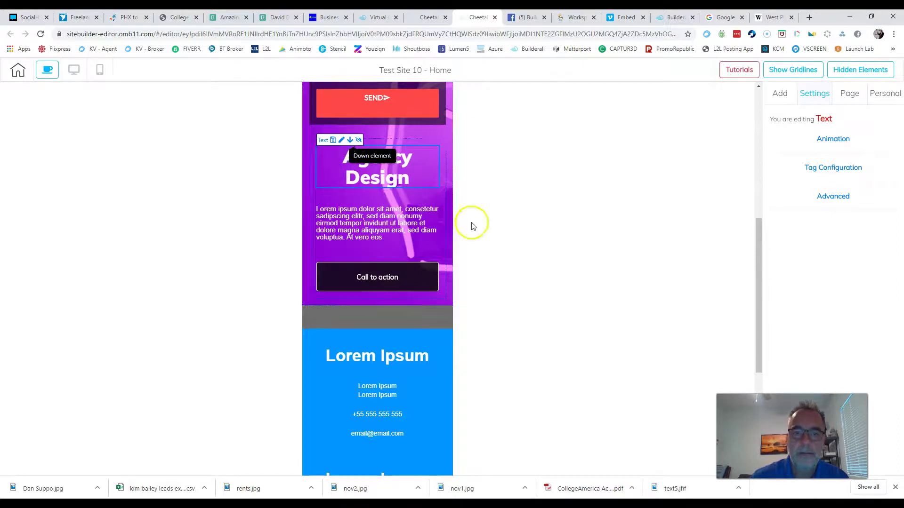
pyautogui.click(394, 221)
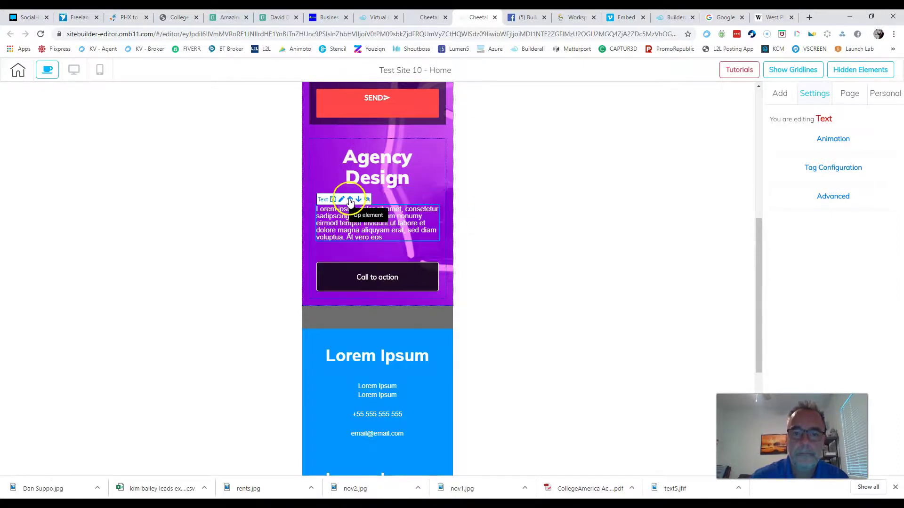
pyautogui.click(442, 224)
pyautogui.scroll(7, 369, 238)
pyautogui.scroll(-7, 432, 247)
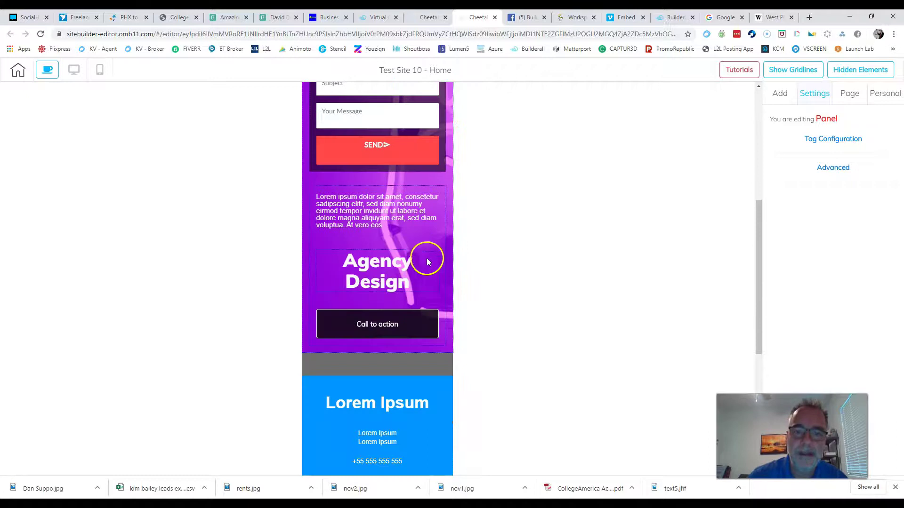
# Step: Move the Call to action button above Agency Design and the paragraph
pyautogui.click(381, 282)
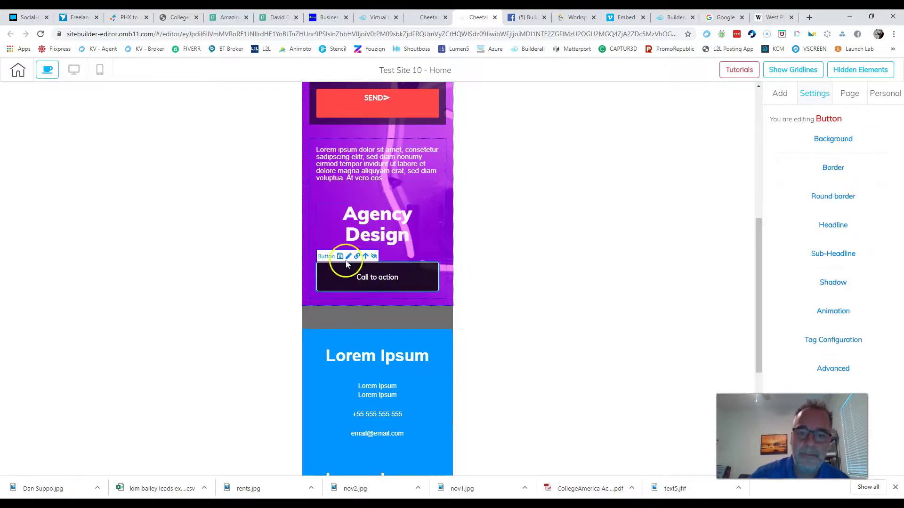
pyautogui.click(366, 259)
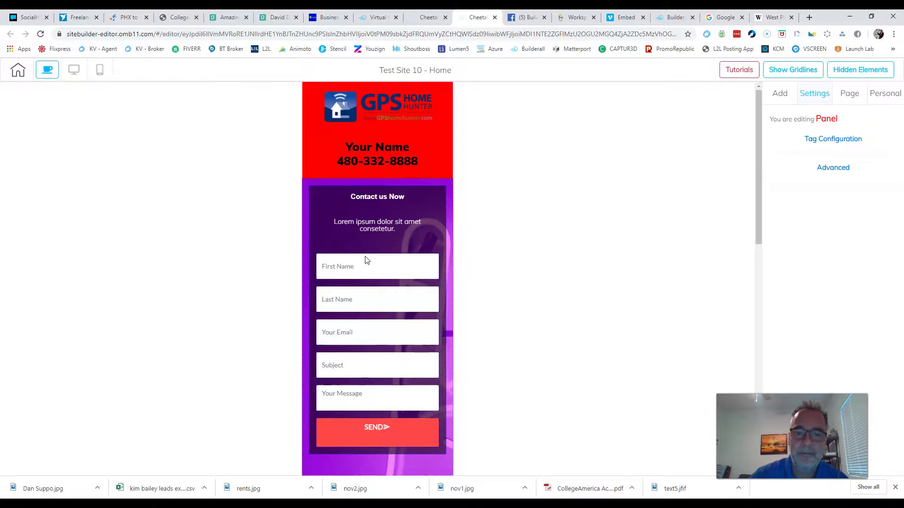
pyautogui.scroll(-6, 402, 252)
pyautogui.click(386, 272)
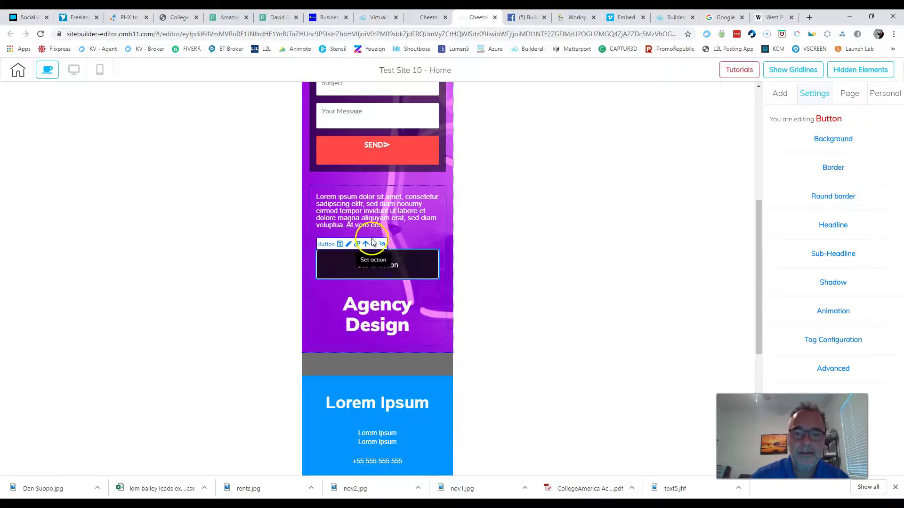
pyautogui.scroll(-6, 523, 263)
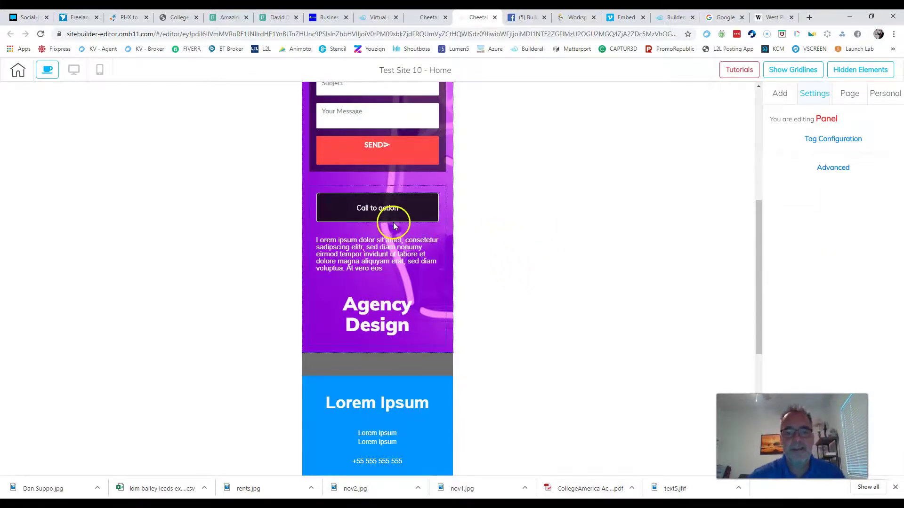
# Step: Check the new mobile order of button and paragraph, then return to desktop editing
pyautogui.click(372, 204)
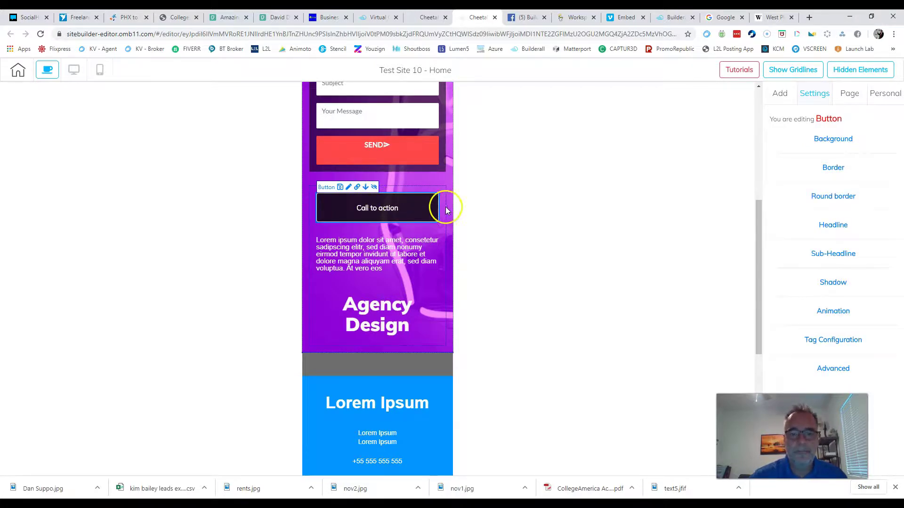
pyautogui.click(441, 284)
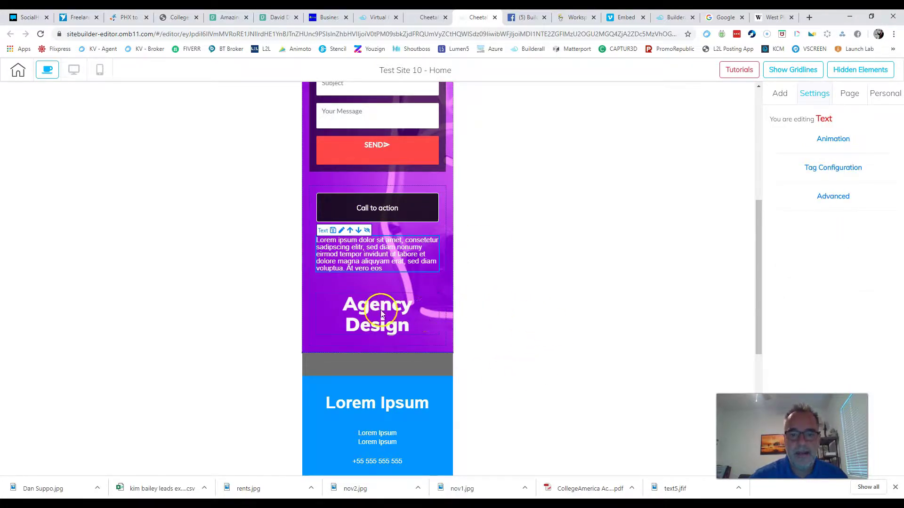
pyautogui.scroll(-4, 403, 303)
pyautogui.scroll(-2, 441, 272)
pyautogui.scroll(6, 441, 272)
pyautogui.click(74, 70)
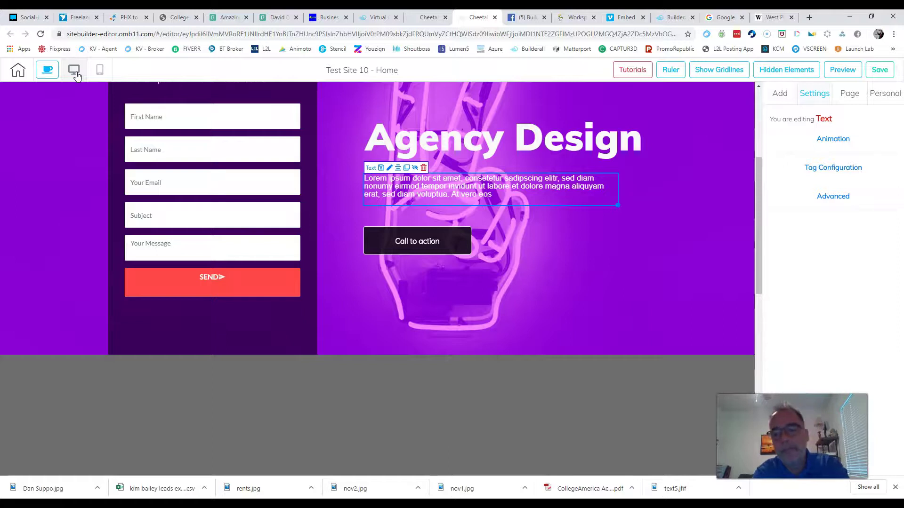
# Step: Open the right sidebar's Add tab to show the Panel and Elements choices
pyautogui.scroll(4, 673, 190)
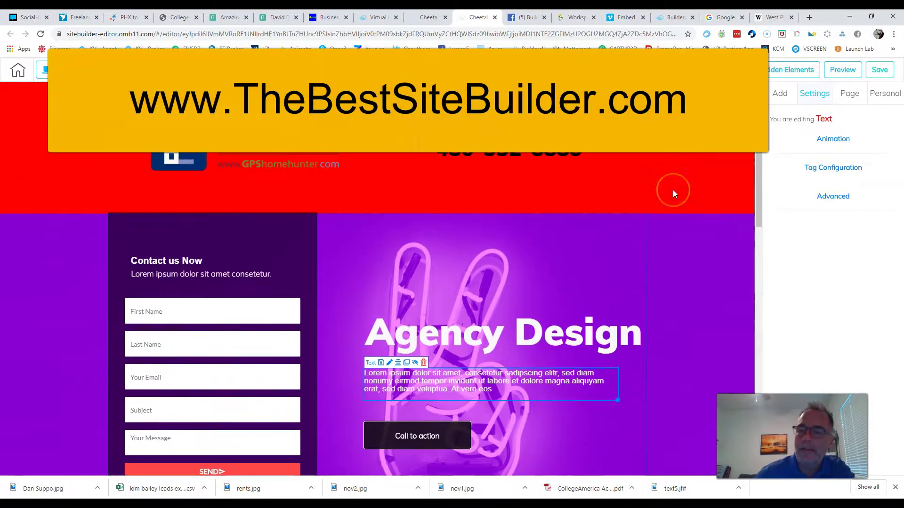
pyautogui.scroll(-6, 673, 190)
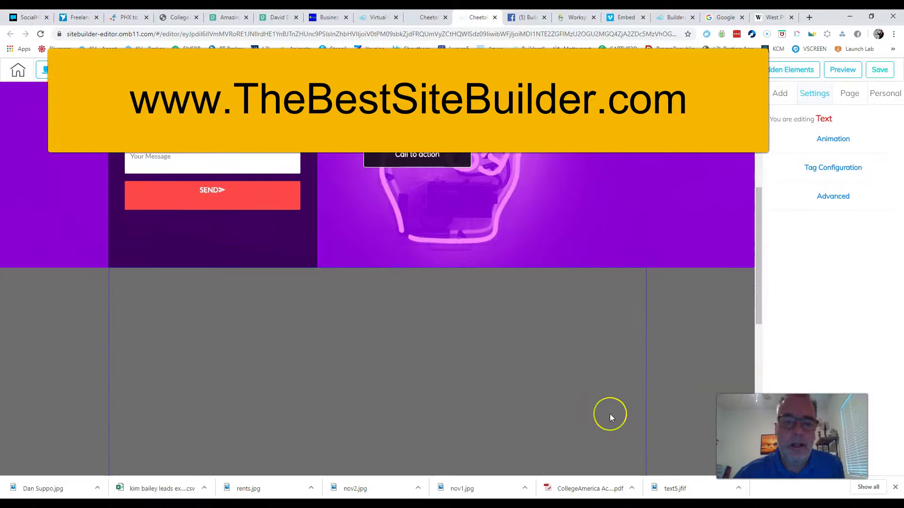
pyautogui.scroll(6, 609, 418)
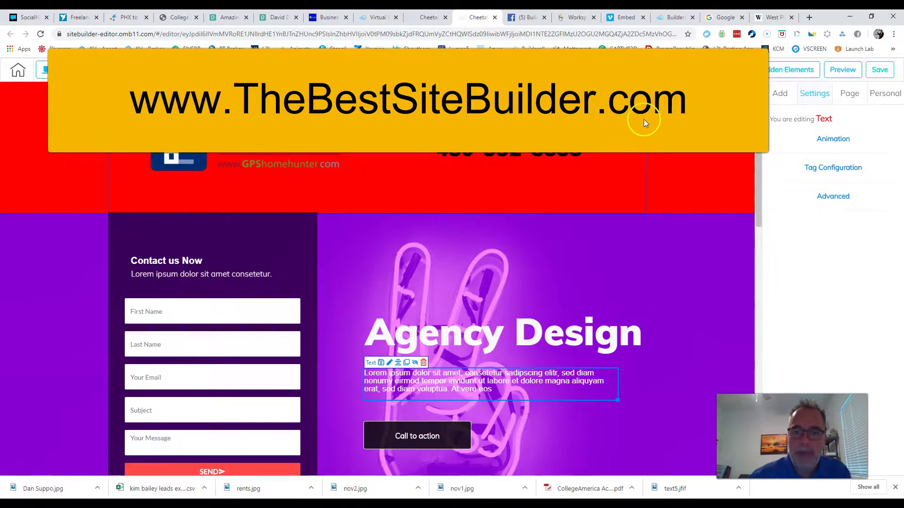
pyautogui.scroll(-3, 710, 212)
pyautogui.scroll(2, 667, 202)
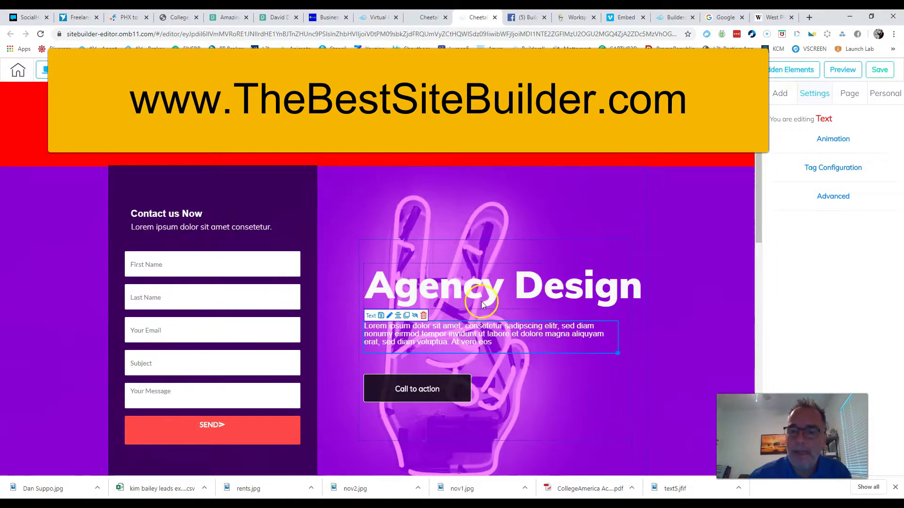
pyautogui.scroll(-5, 584, 290)
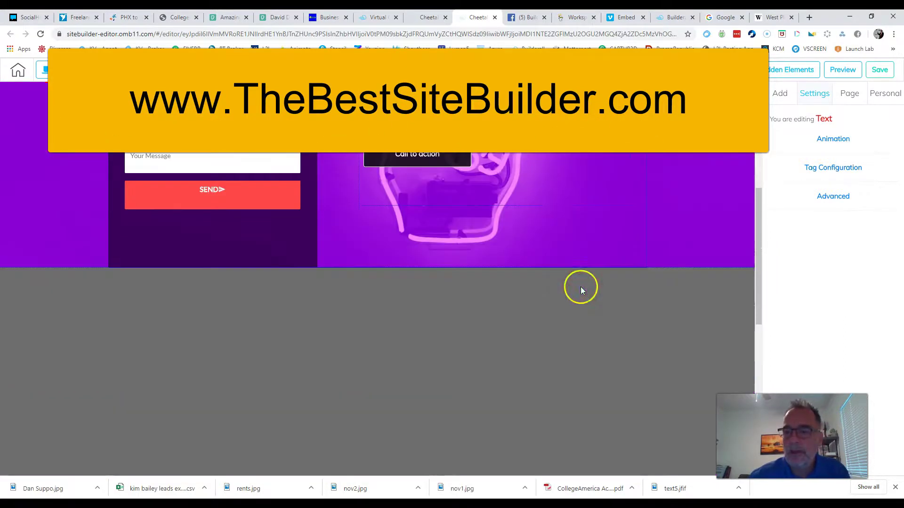
pyautogui.scroll(3, 687, 188)
pyautogui.click(780, 94)
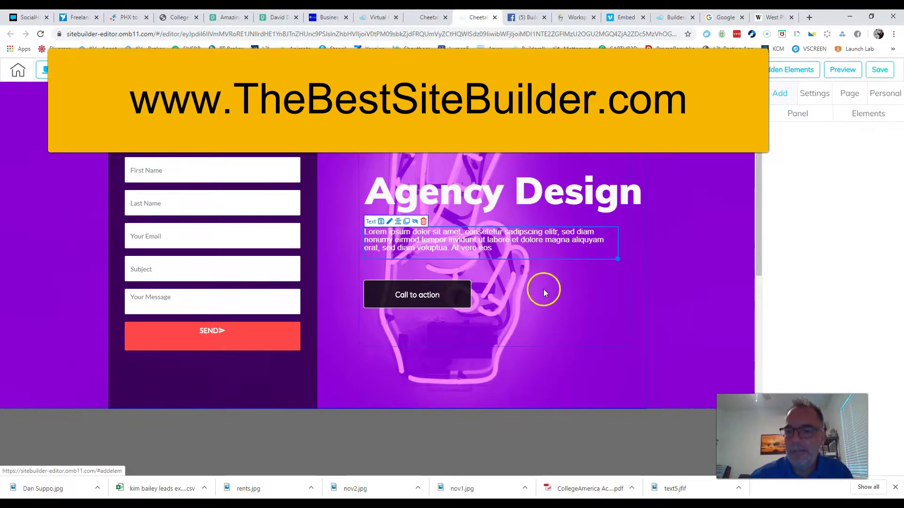
pyautogui.scroll(-8, 636, 254)
pyautogui.scroll(6, 639, 255)
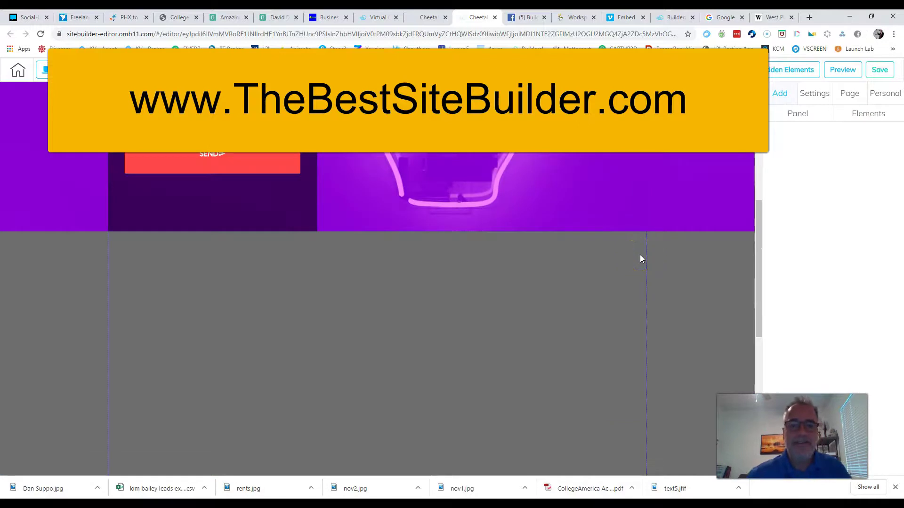
pyautogui.scroll(6, 640, 255)
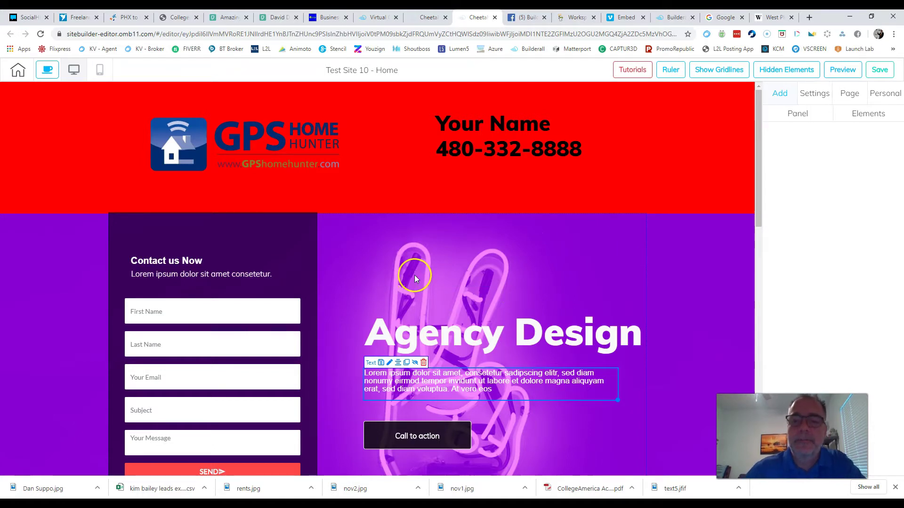
pyautogui.scroll(-3, 436, 273)
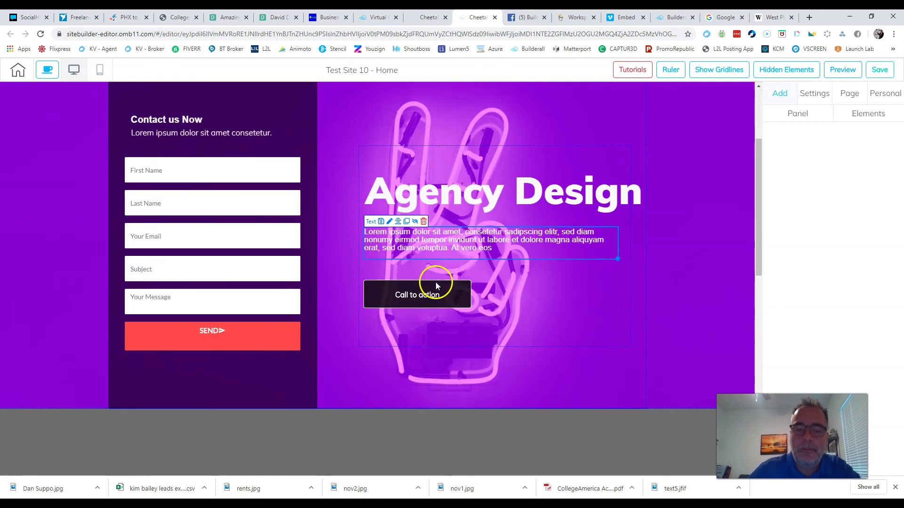